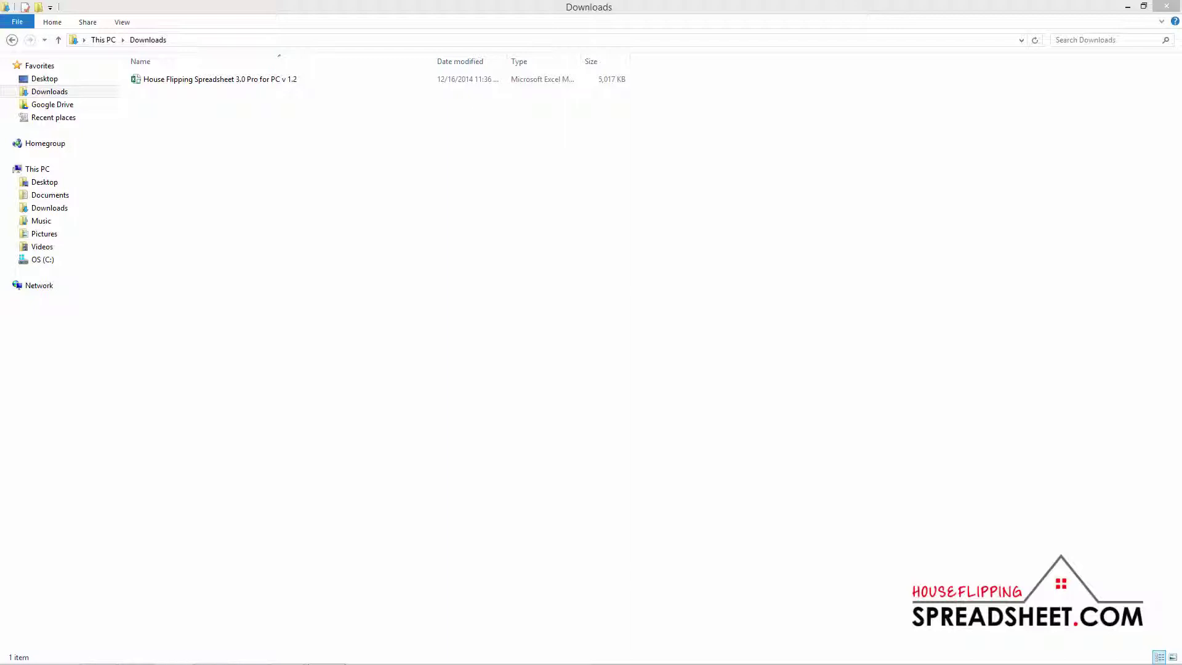
- Copy the downloaded spreadsheet and create a 'House Flipping Spreadsheet Template' folder in Rehabbing Business Files
{"action": "left_click", "coordinate": [218, 82]}
{"action": "right_click", "coordinate": [219, 82]}
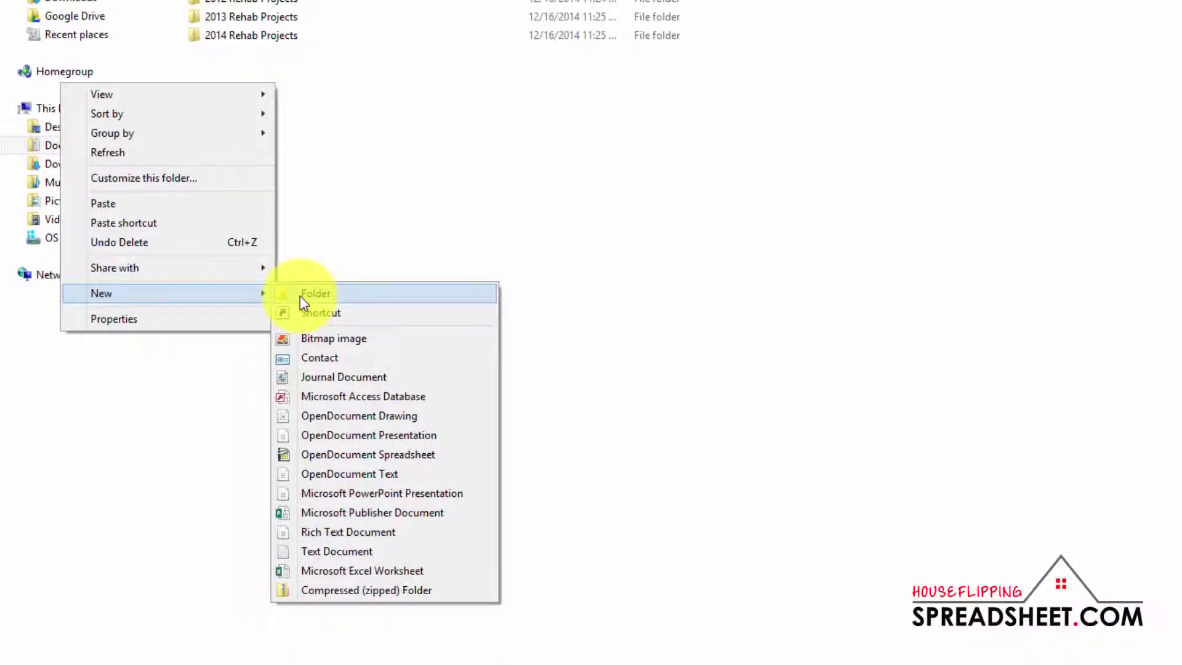
{"action": "left_click", "coordinate": [300, 296]}
{"action": "type", "text": "House Flip"}
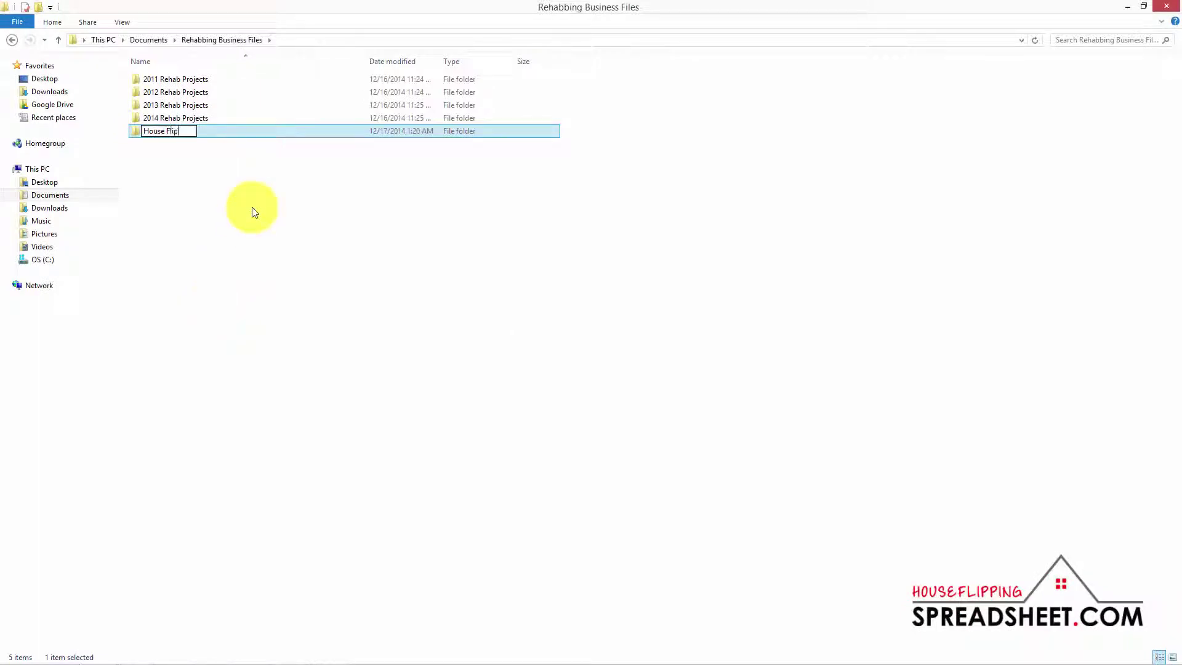
{"action": "type", "text": "ping Spreadsheet"}
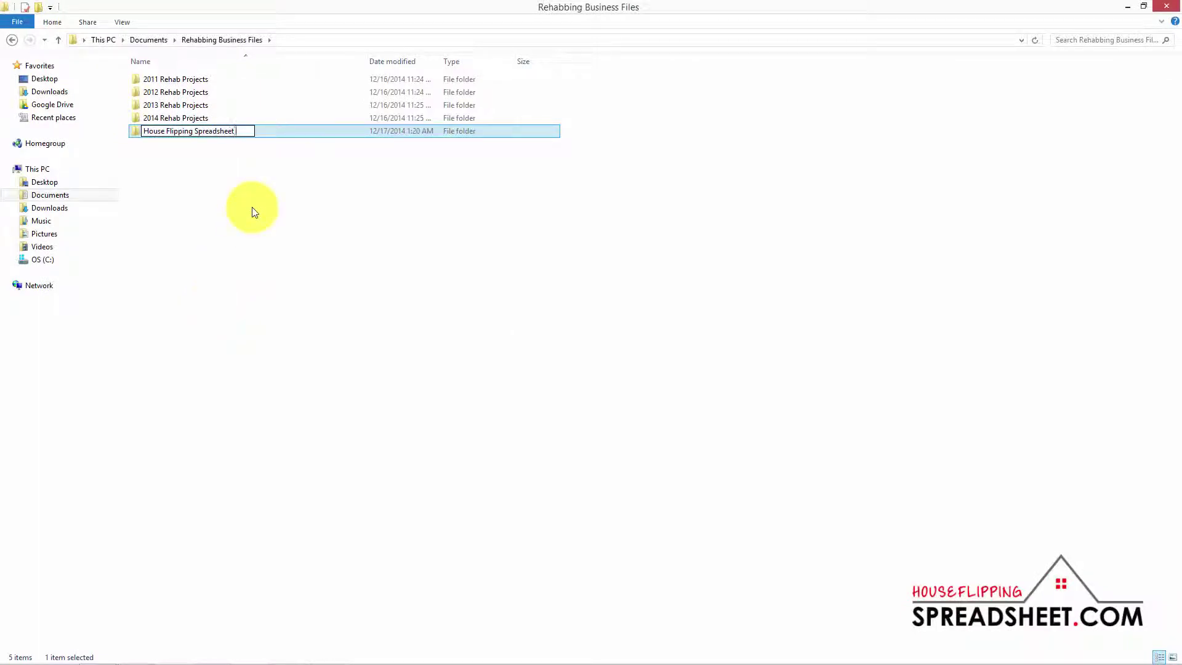
{"action": "type", "text": " Template"}
{"action": "left_click", "coordinate": [253, 208]}
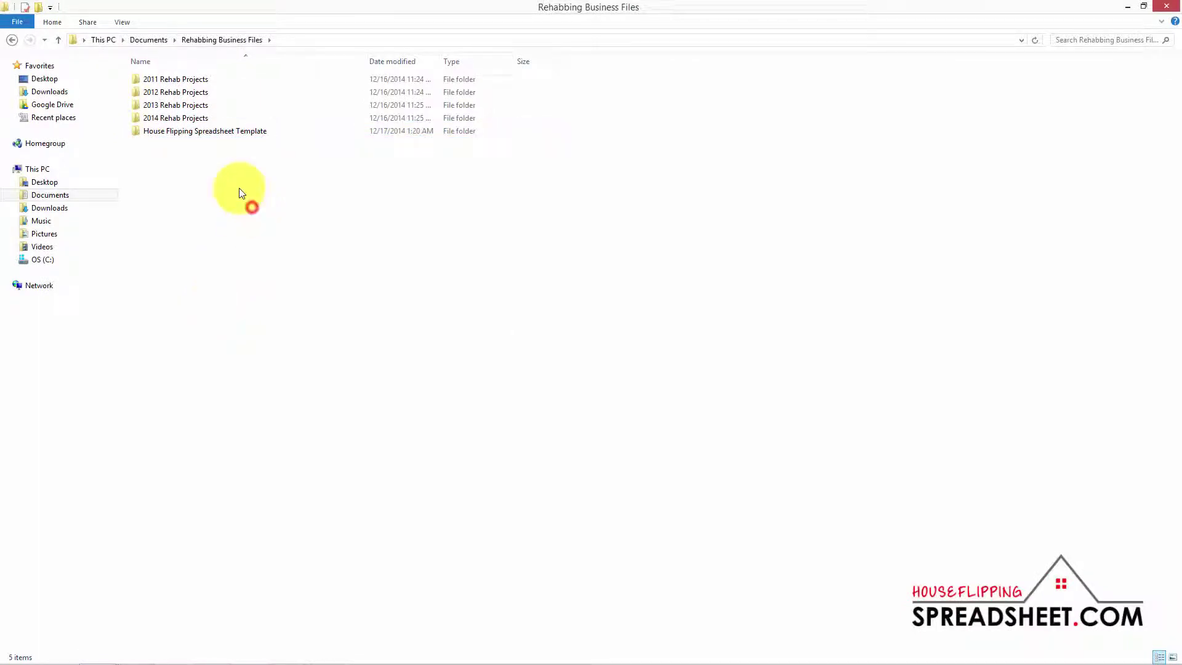
- Paste the copied spreadsheet into the new template folder and open it in Excel
{"action": "double_click", "coordinate": [253, 134]}
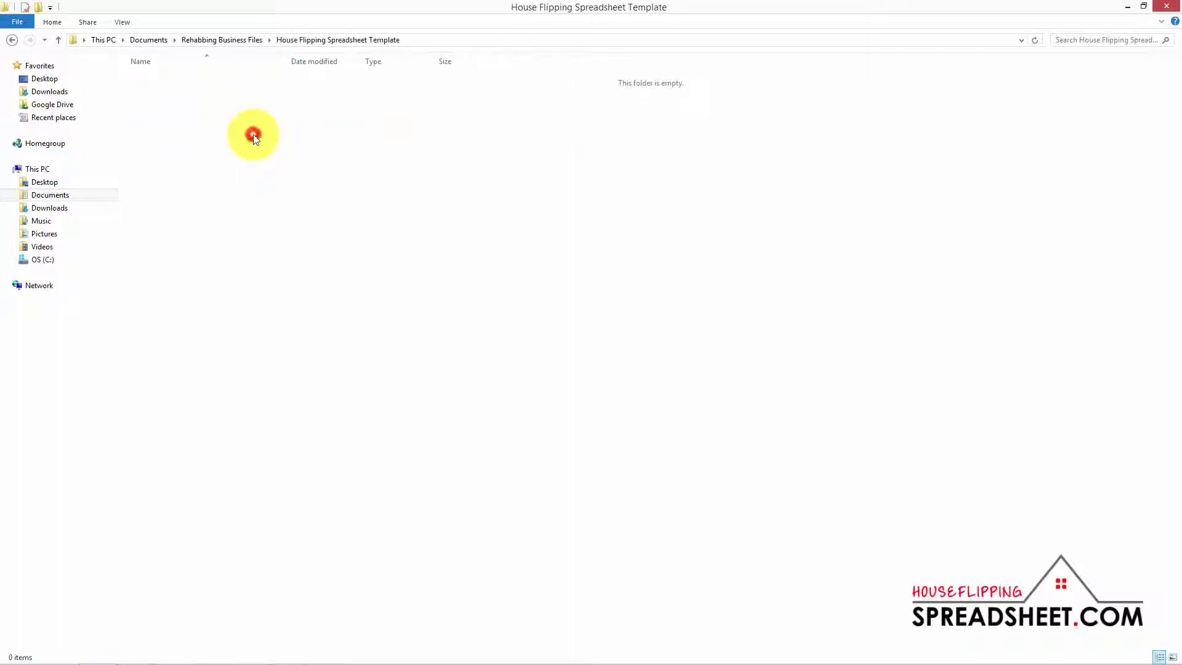
{"action": "right_click", "coordinate": [247, 156]}
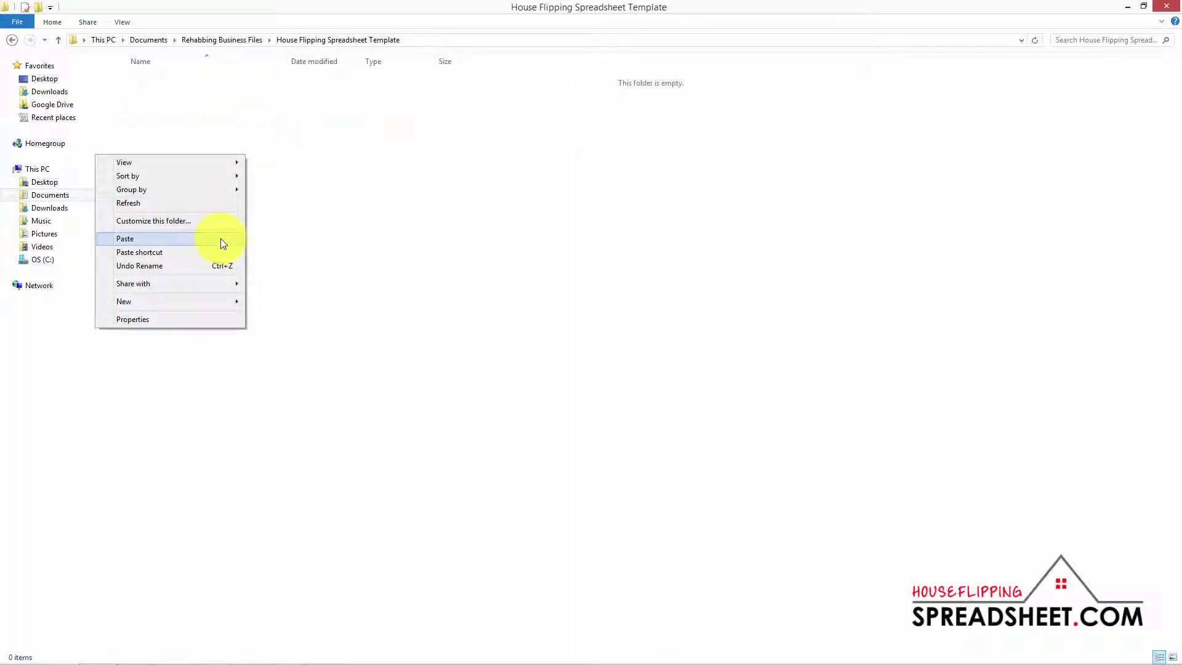
{"action": "left_click", "coordinate": [221, 238]}
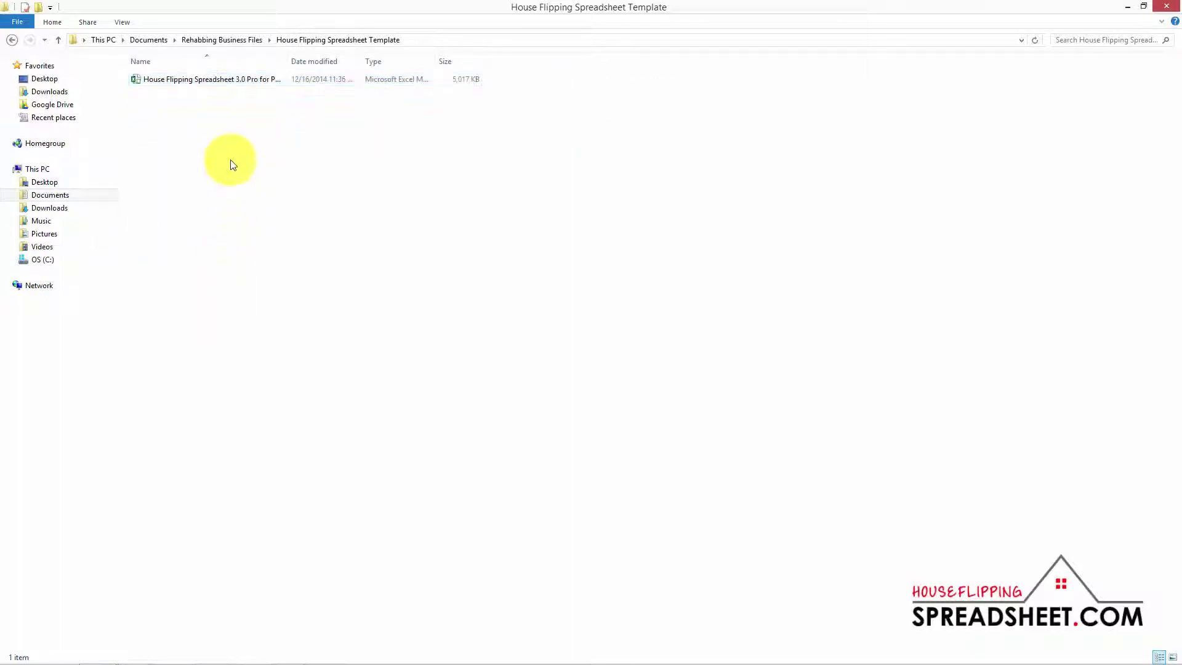
{"action": "left_click", "coordinate": [228, 79]}
{"action": "double_click", "coordinate": [228, 78]}
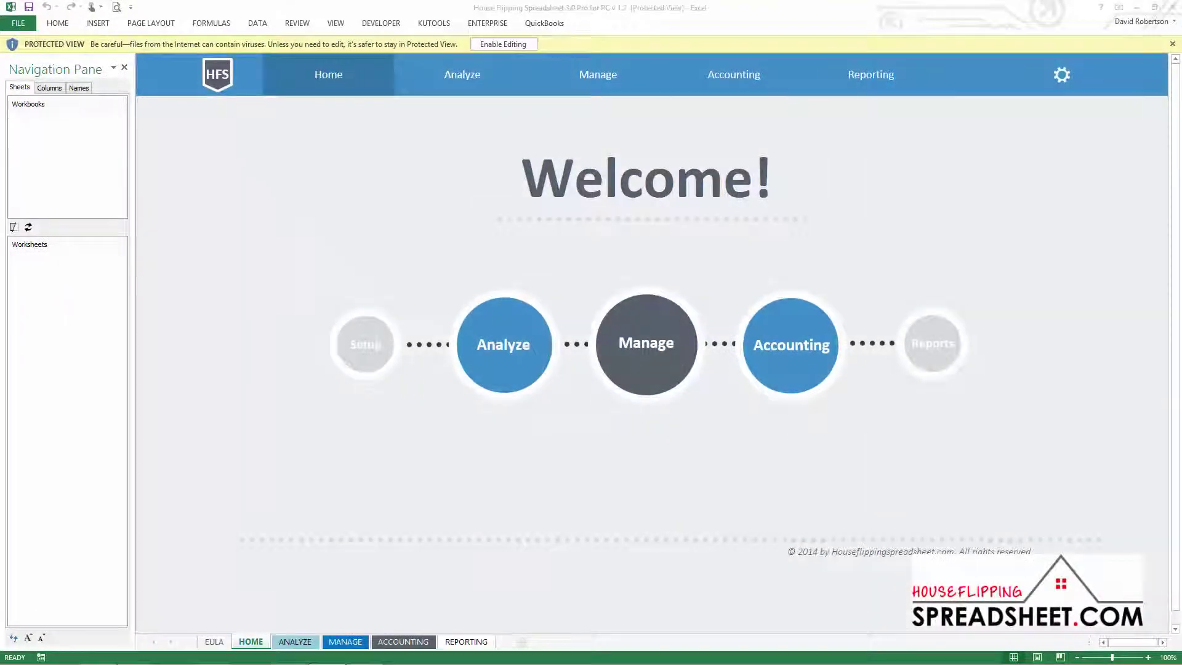
- Enable editing on the Protected View workbook and close the Kutools Navigation Pane
{"action": "left_click", "coordinate": [491, 43]}
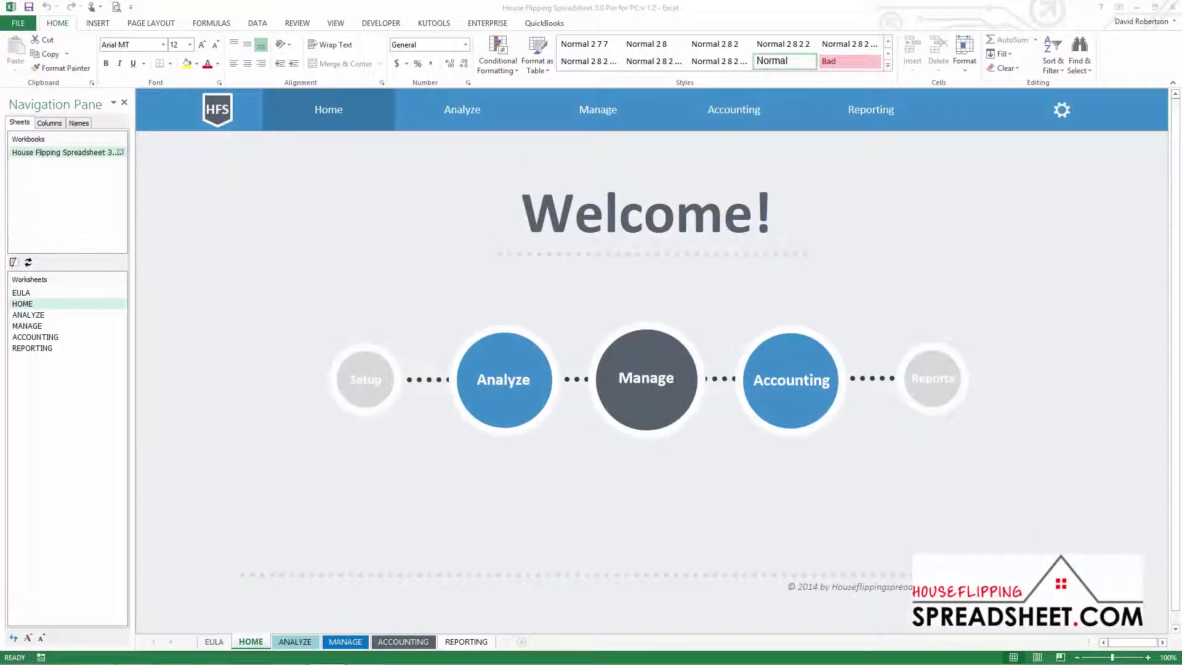
{"action": "left_click", "coordinate": [122, 105]}
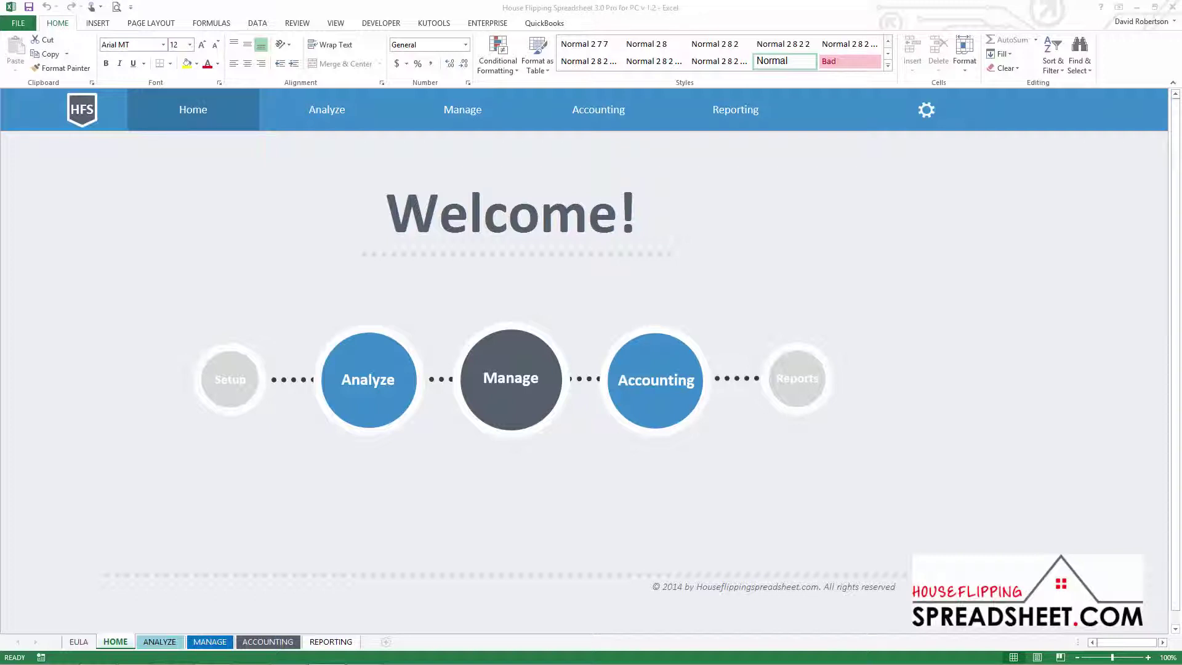
- Fill the Info Sheet's company name, P.O. Box 165324 address, city, email, phone and website
{"action": "left_click", "coordinate": [927, 111]}
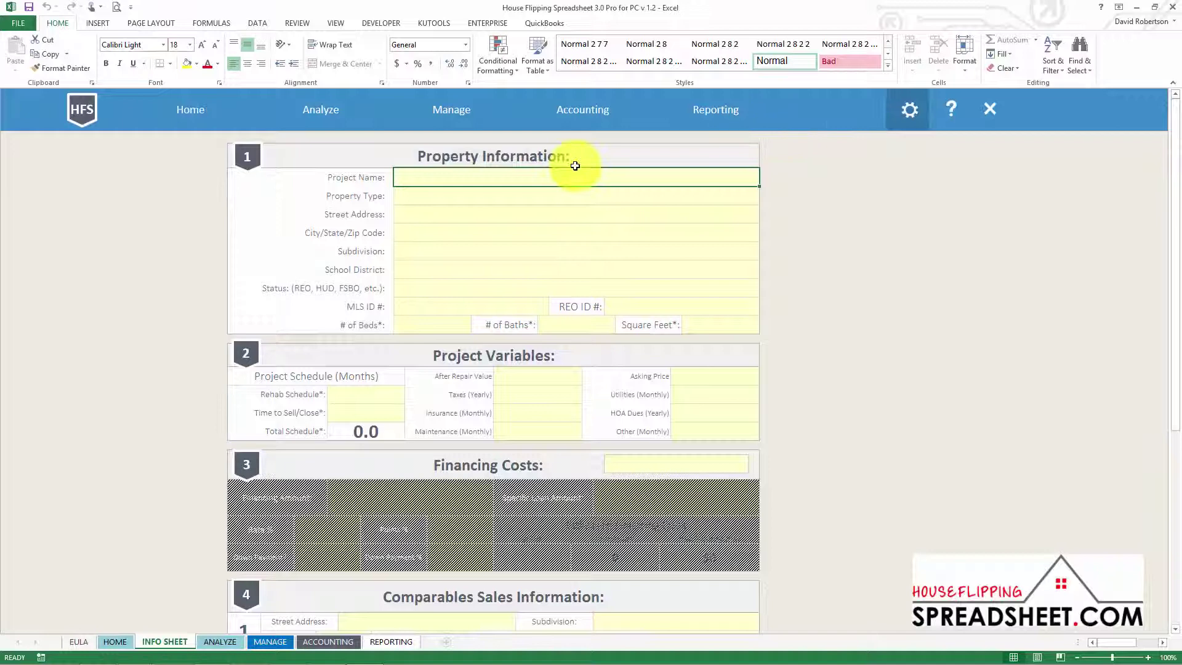
{"action": "scroll", "coordinate": [565, 267], "scroll_direction": "down", "scroll_amount": 1}
{"action": "scroll", "coordinate": [568, 273], "scroll_direction": "down", "scroll_amount": 2}
{"action": "scroll", "coordinate": [567, 271], "scroll_direction": "down", "scroll_amount": 2}
{"action": "scroll", "coordinate": [567, 271], "scroll_direction": "down", "scroll_amount": 1}
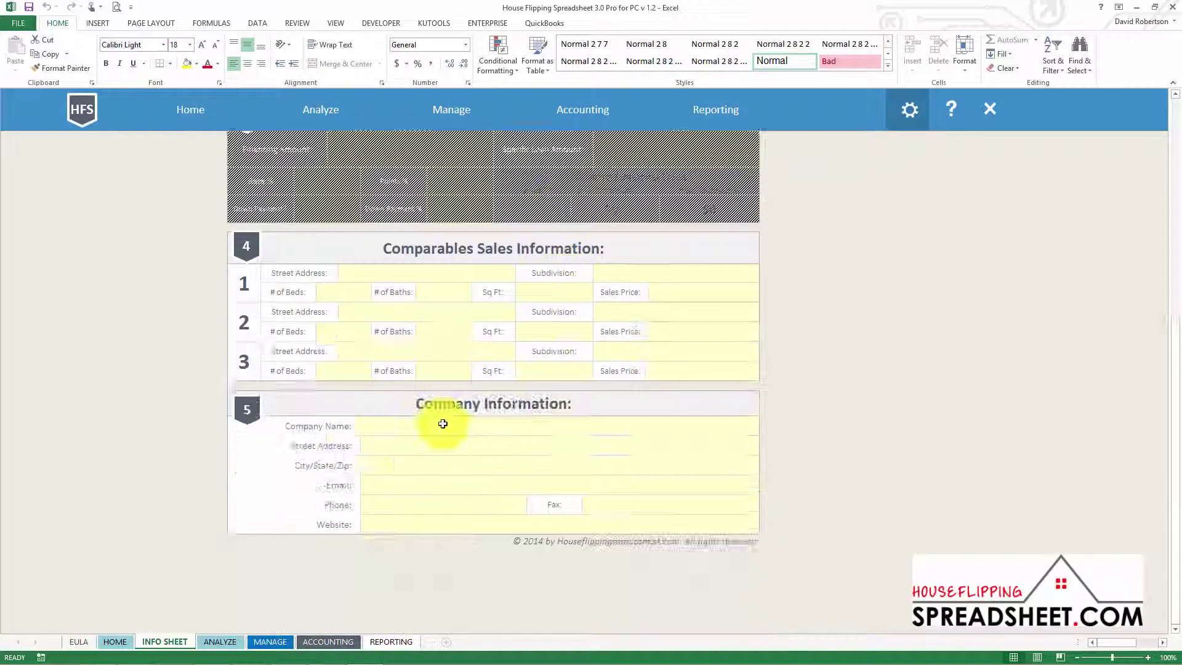
{"action": "left_click", "coordinate": [438, 426]}
{"action": "type", "text": "House"}
{"action": "key", "text": "Escape"}
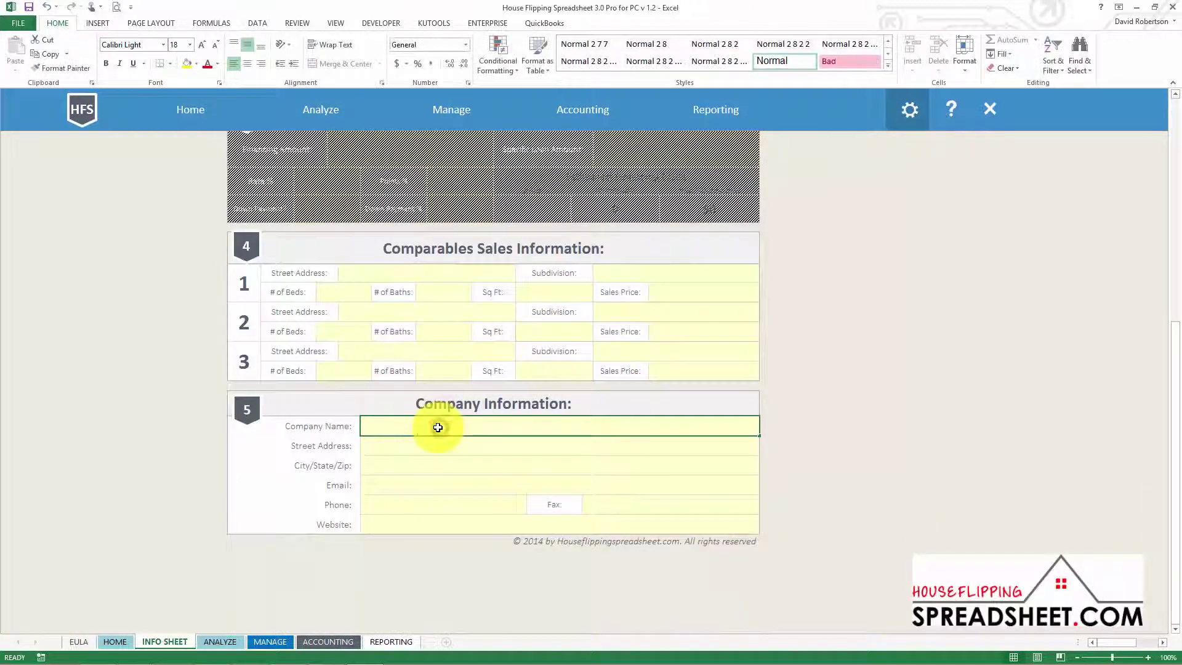
{"action": "type", "text": "House"}
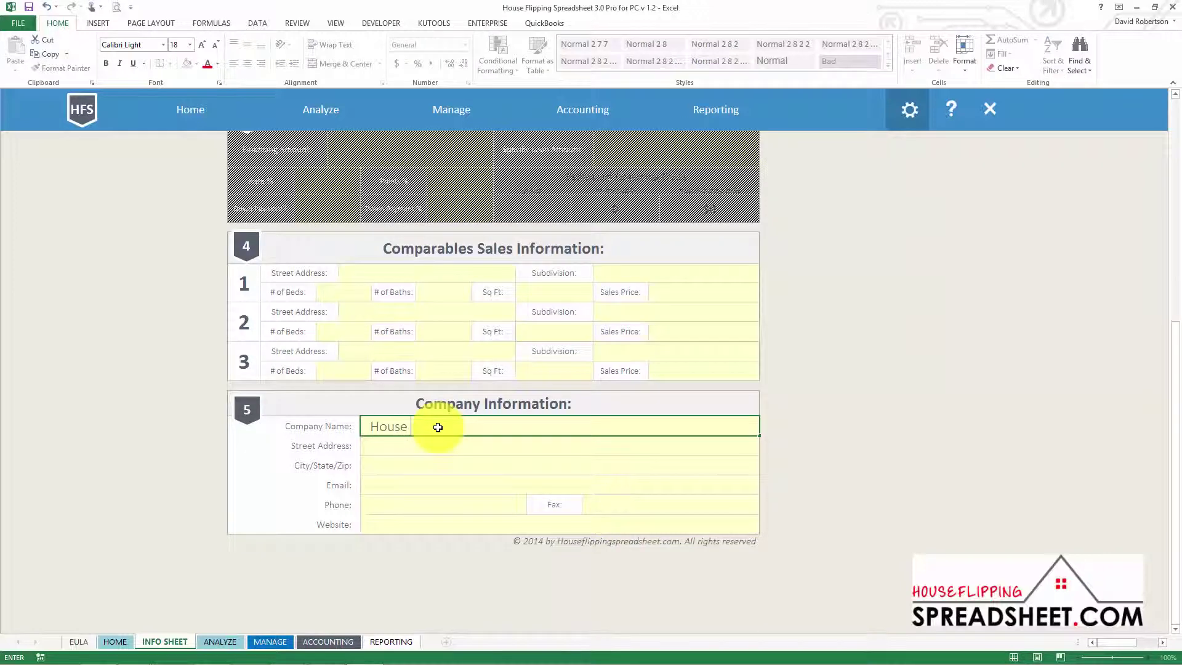
{"action": "type", "text": " Flipping Sprea"}
{"action": "type", "text": "dsheet.com"}
{"action": "key", "text": "Return"}
{"action": "type", "text": "P.O. Box 165"}
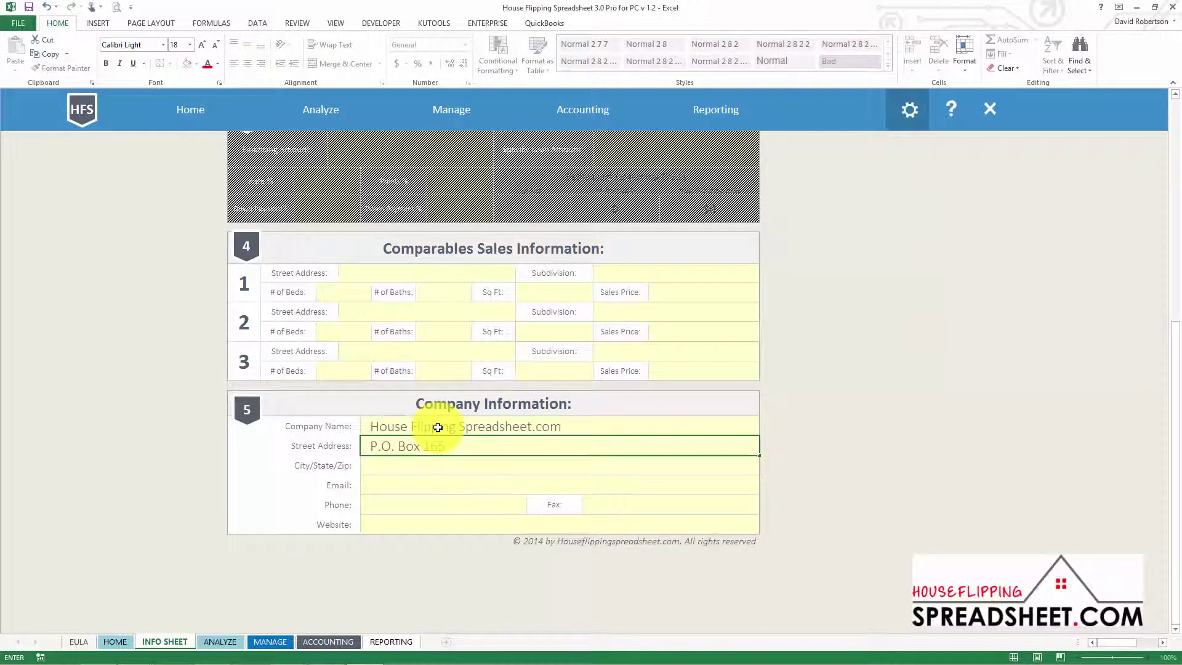
{"action": "type", "text": "324"}
{"action": "key", "text": "Return"}
{"action": "type", "text": "North Kansas City, MO 64116"}
{"action": "key", "text": "Return"}
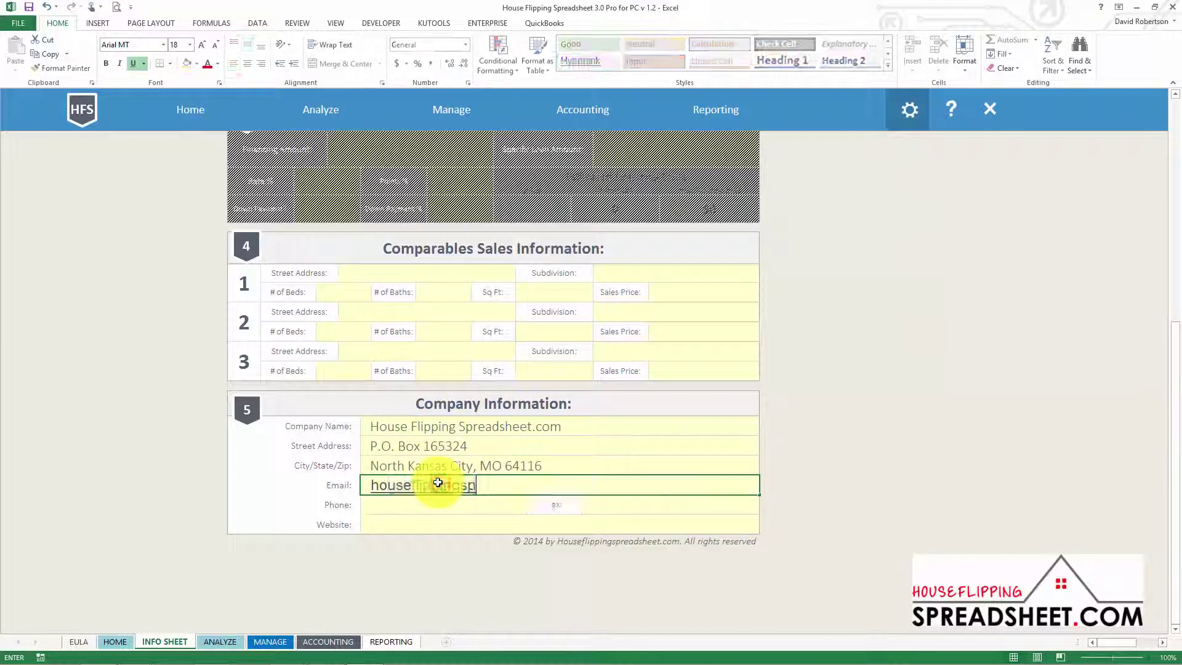
{"action": "key", "text": "Return"}
{"action": "type", "text": "816-6801"}
{"action": "key", "text": "Return"}
{"action": "type", "text": "www.houseflippingspreadshe"}
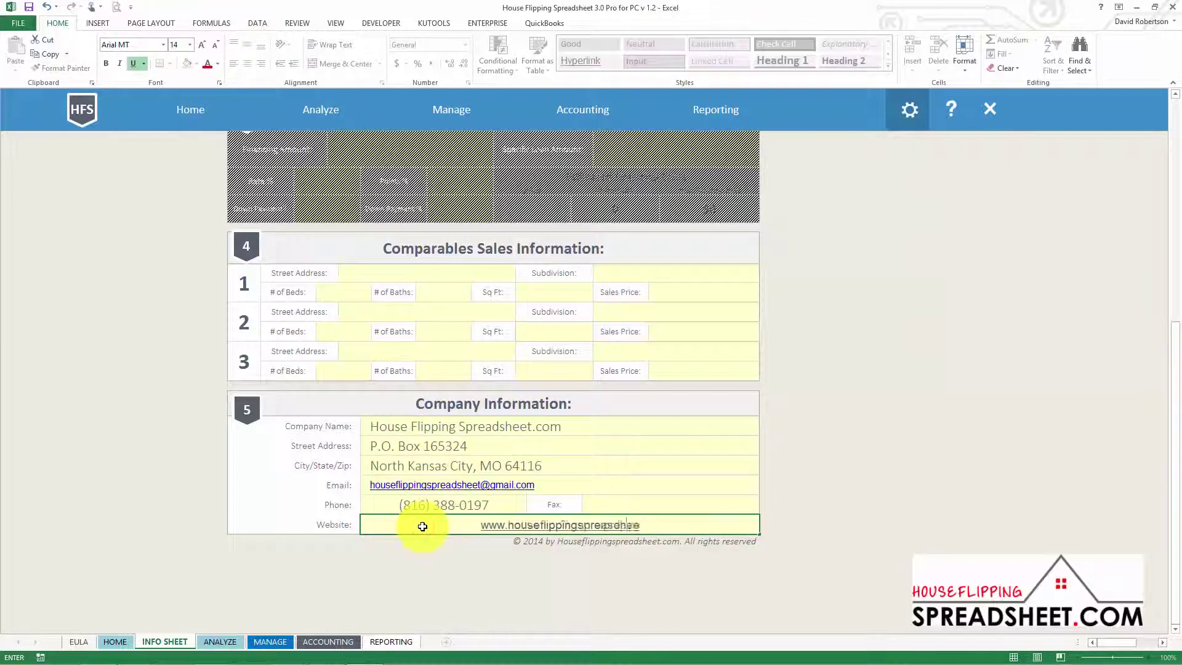
{"action": "type", "text": "et.com"}
{"action": "left_click", "coordinate": [594, 502]}
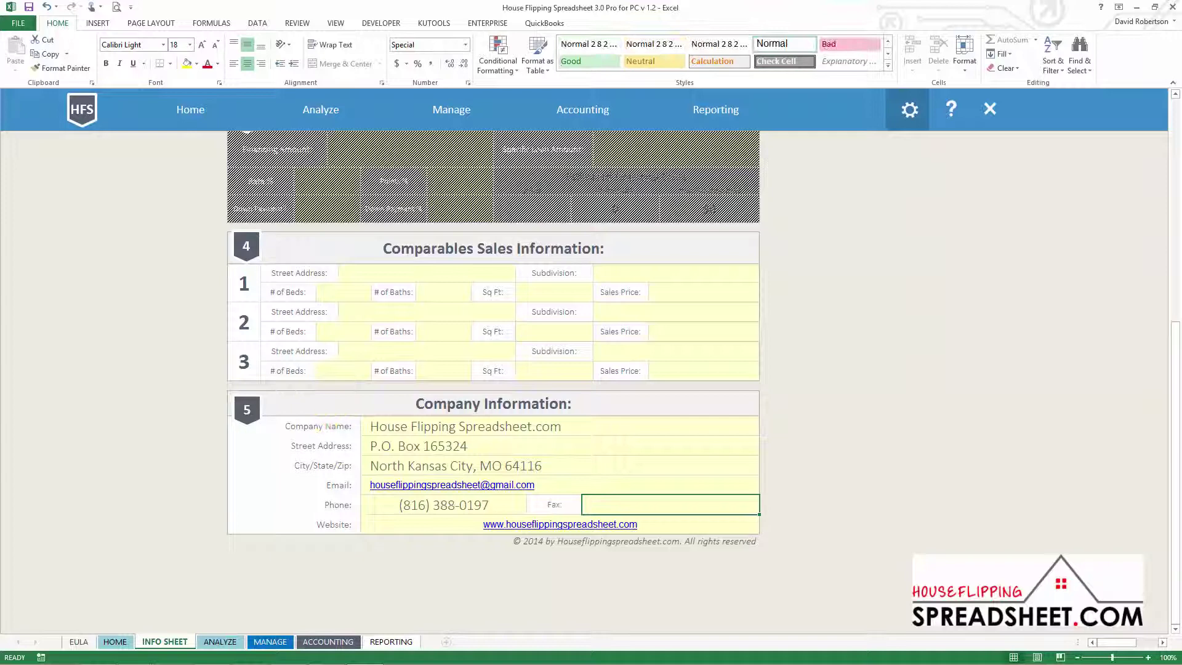
{"action": "key", "text": "alt+n"}
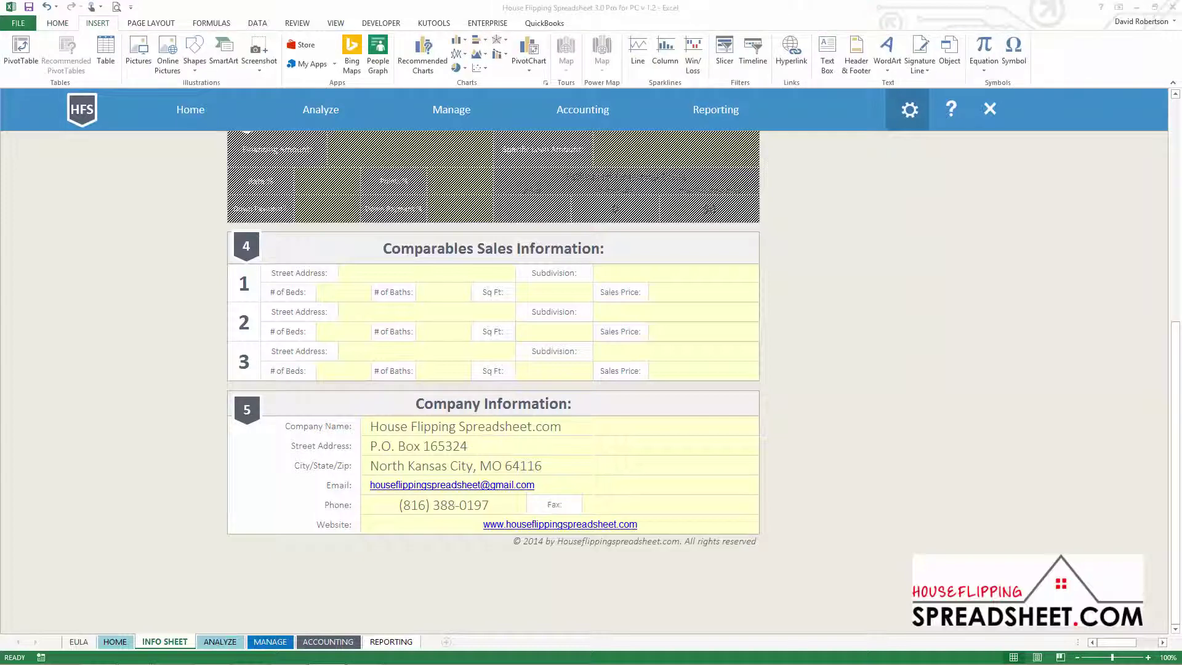
- Add the small HouseFlipping logo to the Maximum Purchase Price Report, shrunk beside its title
{"action": "left_click", "coordinate": [716, 115]}
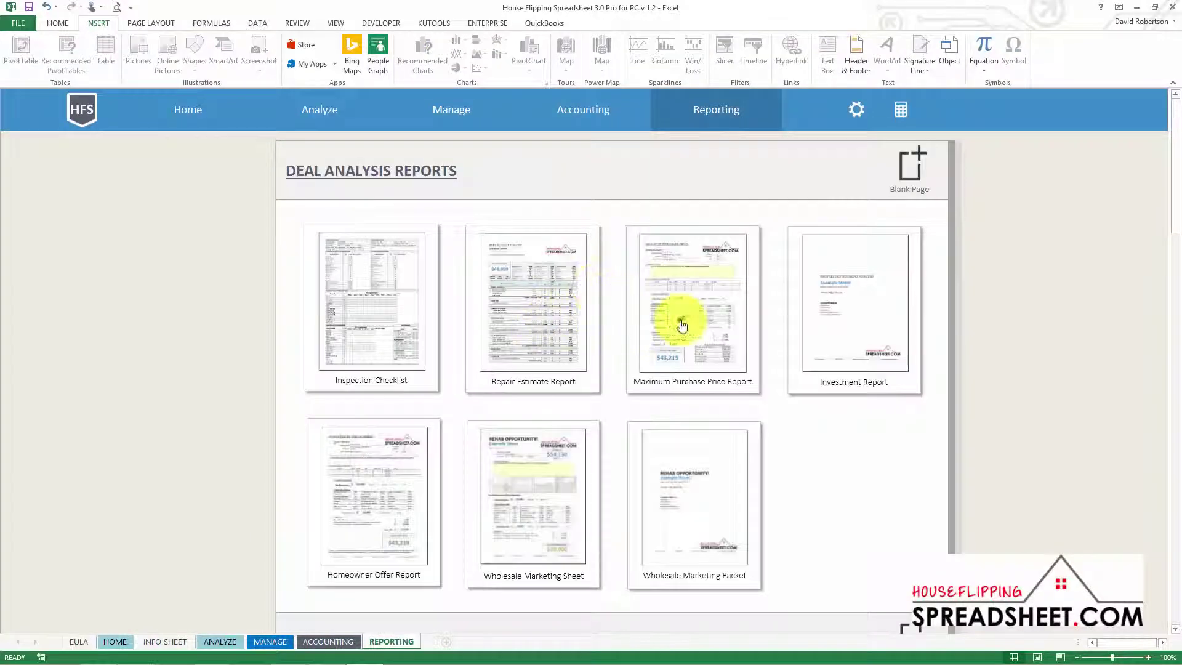
{"action": "left_click", "coordinate": [681, 325]}
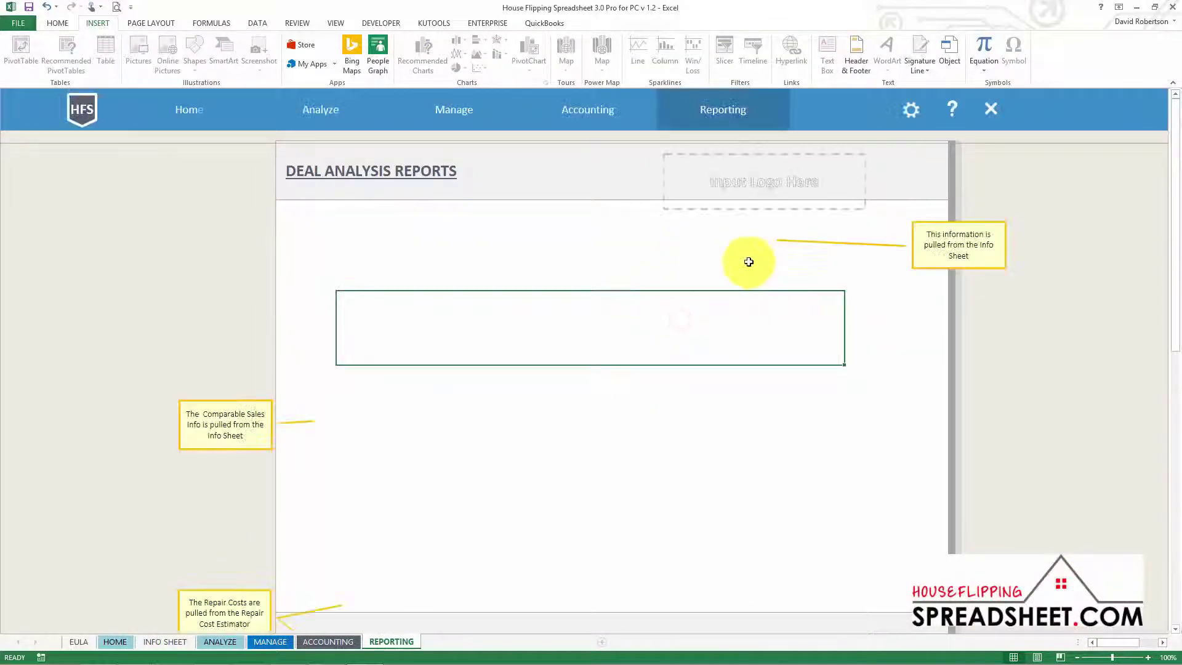
{"action": "left_click", "coordinate": [139, 57]}
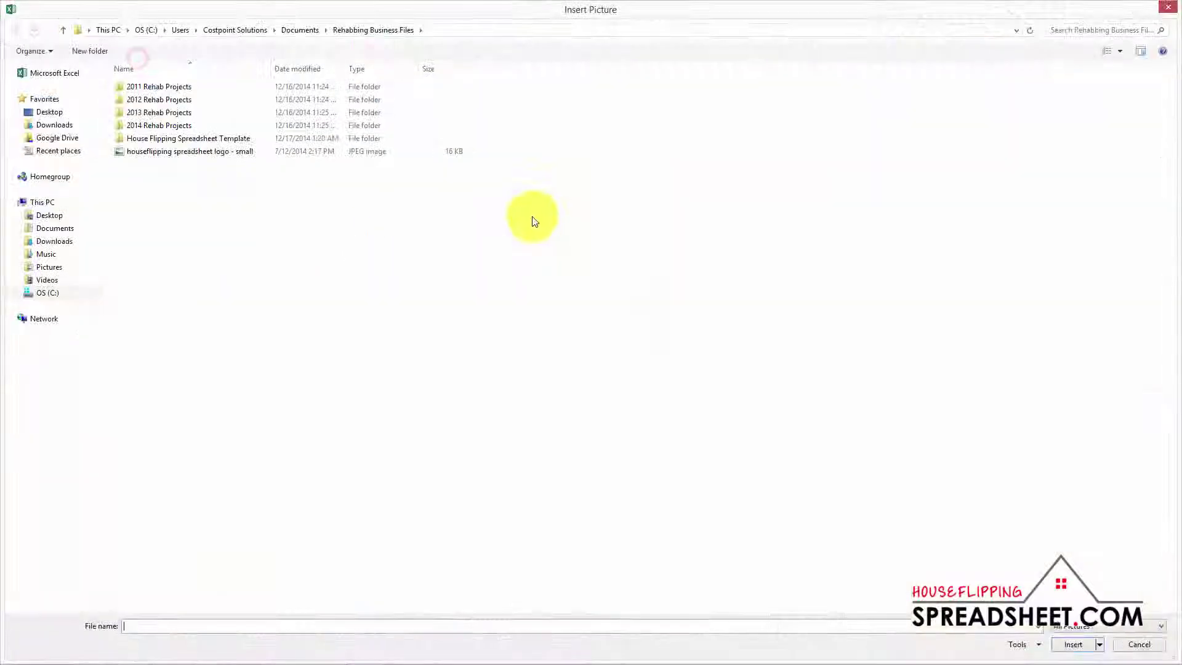
{"action": "double_click", "coordinate": [239, 156]}
{"action": "left_click_drag", "start_coordinate": [509, 292], "coordinate": [784, 158]}
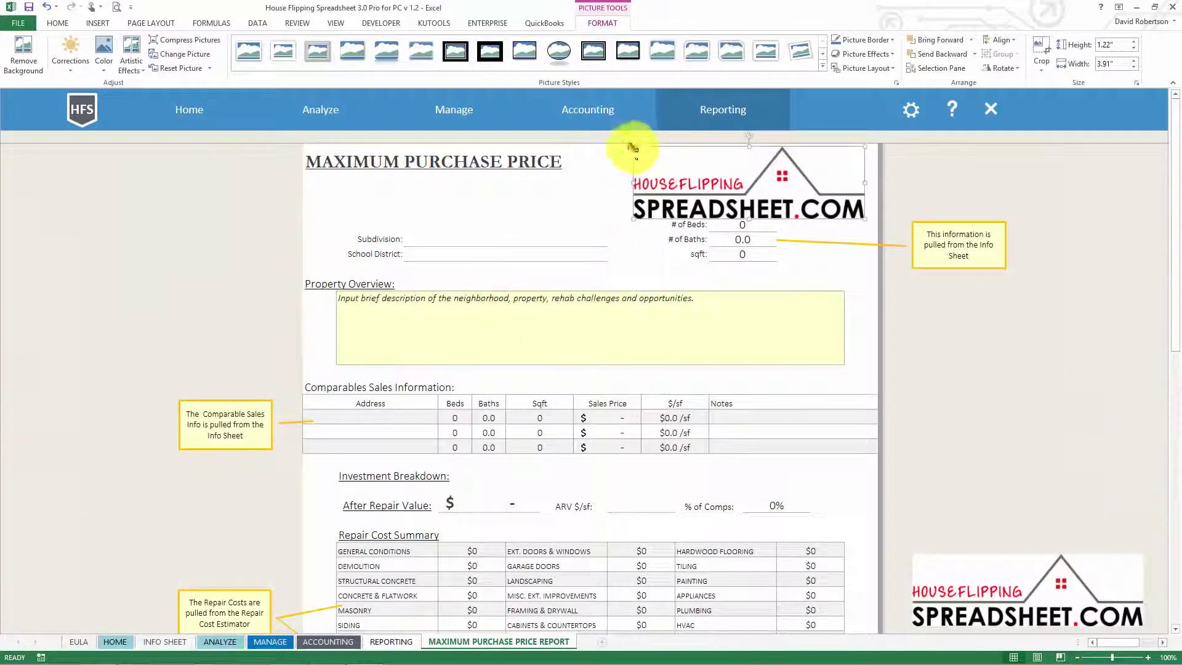
{"action": "left_click_drag", "start_coordinate": [635, 146], "coordinate": [675, 154]}
{"action": "left_click", "coordinate": [729, 111]}
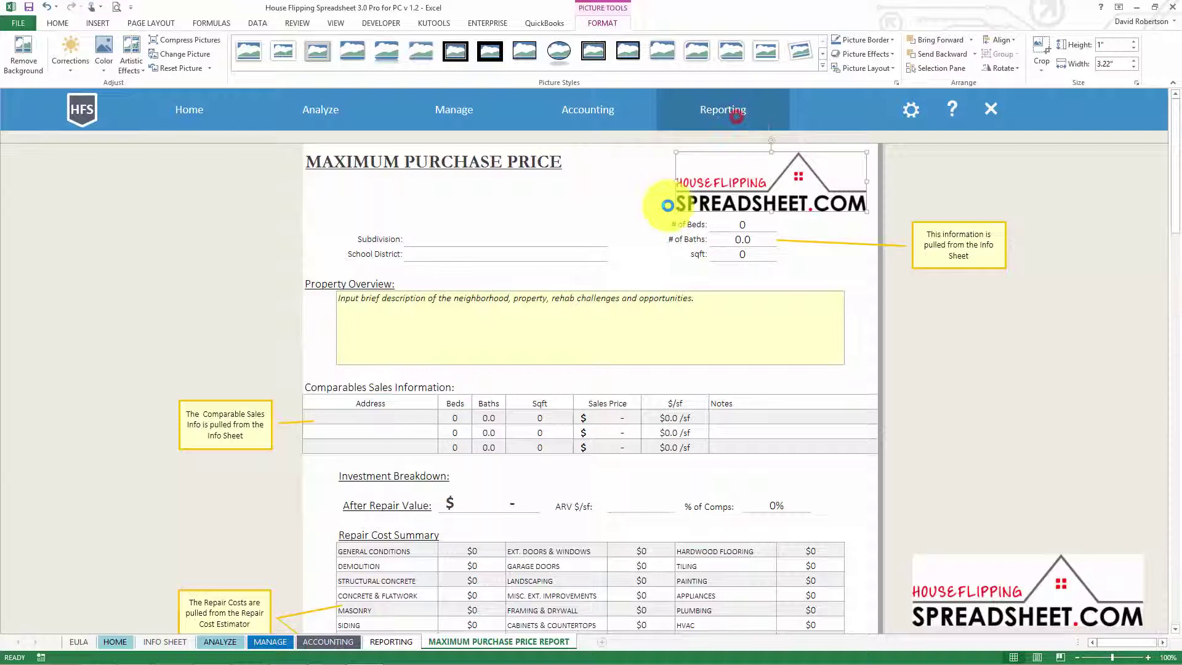
- Swap the Wholesale Marketing Sheet's placeholder logo for the HouseFlipping logo beside the Rehab Opportunity title
{"action": "left_click", "coordinate": [556, 489]}
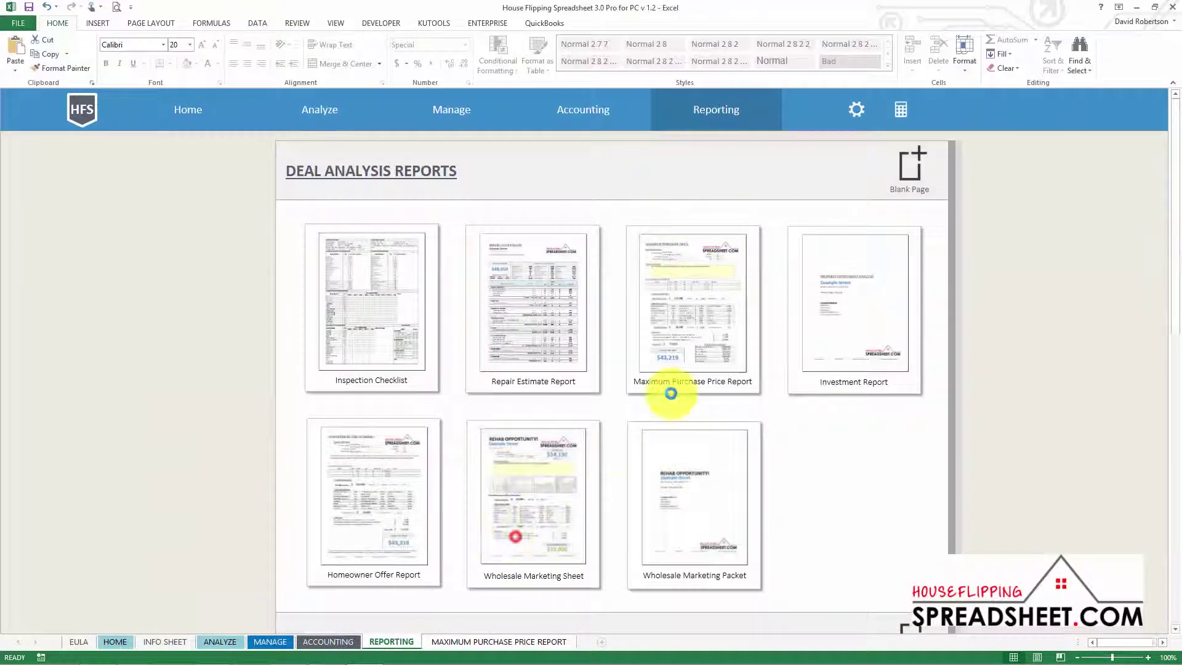
{"action": "left_click", "coordinate": [702, 233]}
{"action": "key", "text": "Delete"}
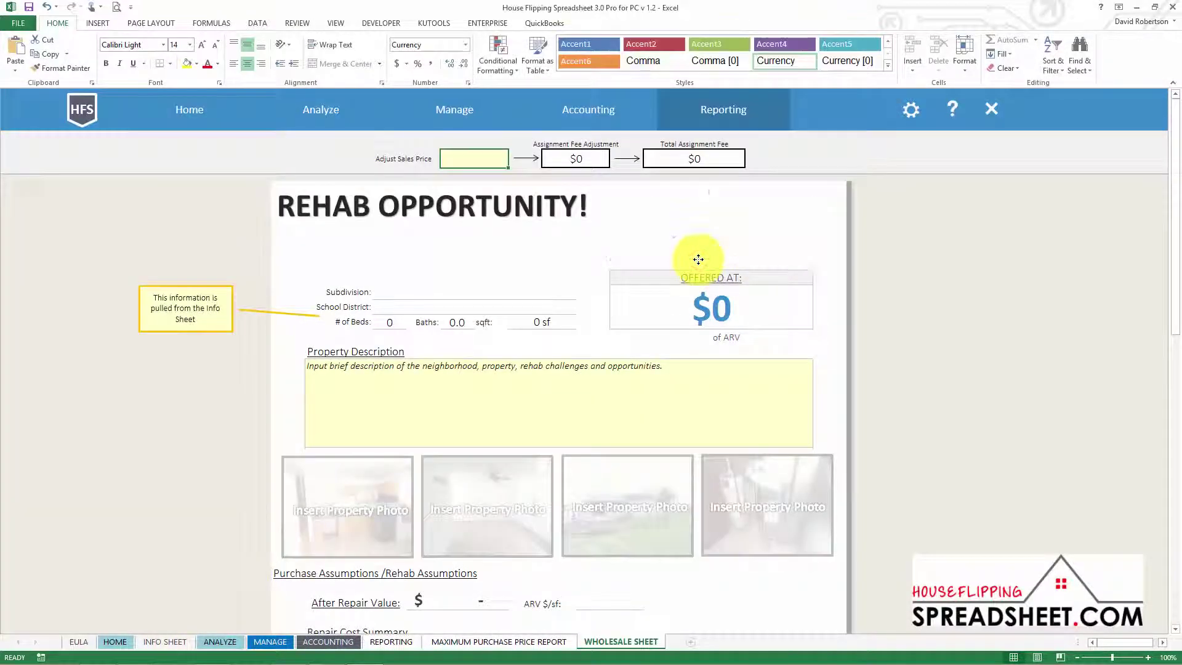
{"action": "key", "text": "ctrl+v"}
{"action": "left_click_drag", "start_coordinate": [681, 238], "coordinate": [804, 248]}
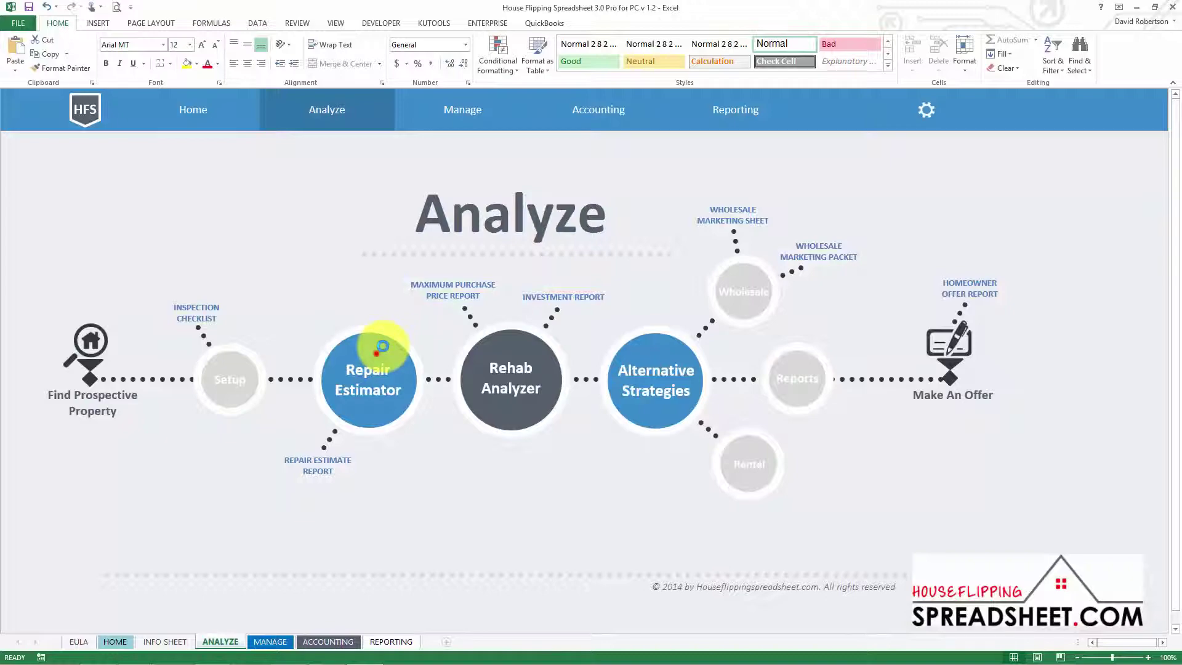
- Set the Repair Estimator's Project management labor price to 2000
{"action": "left_click", "coordinate": [380, 347]}
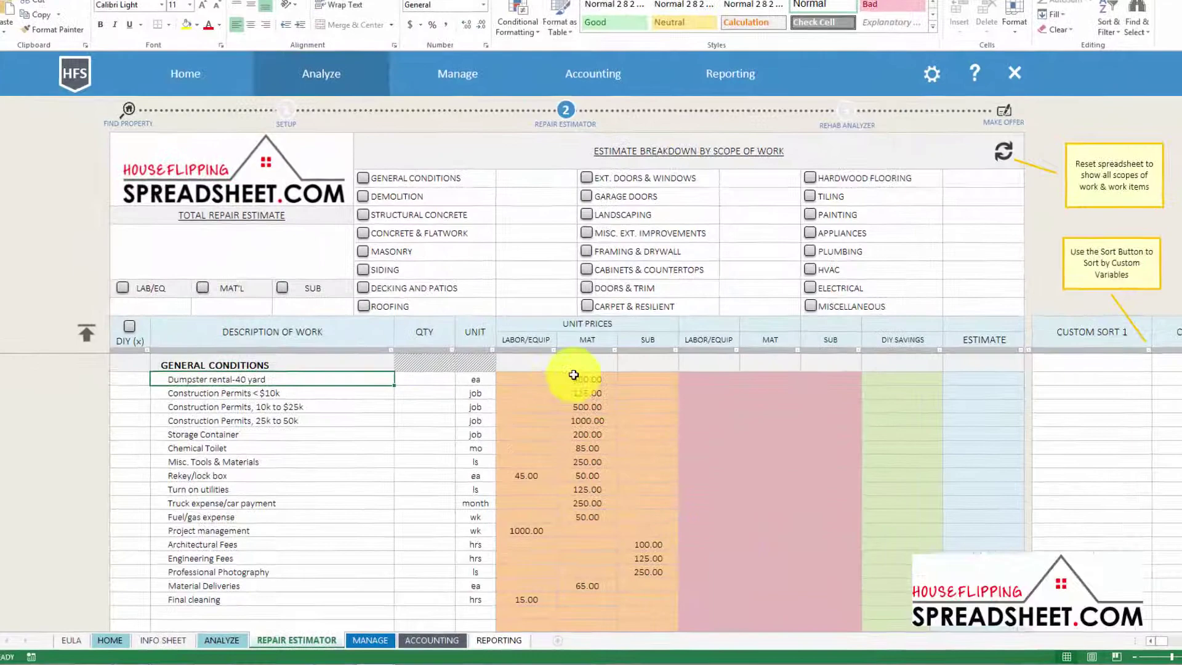
{"action": "left_click", "coordinate": [558, 396]}
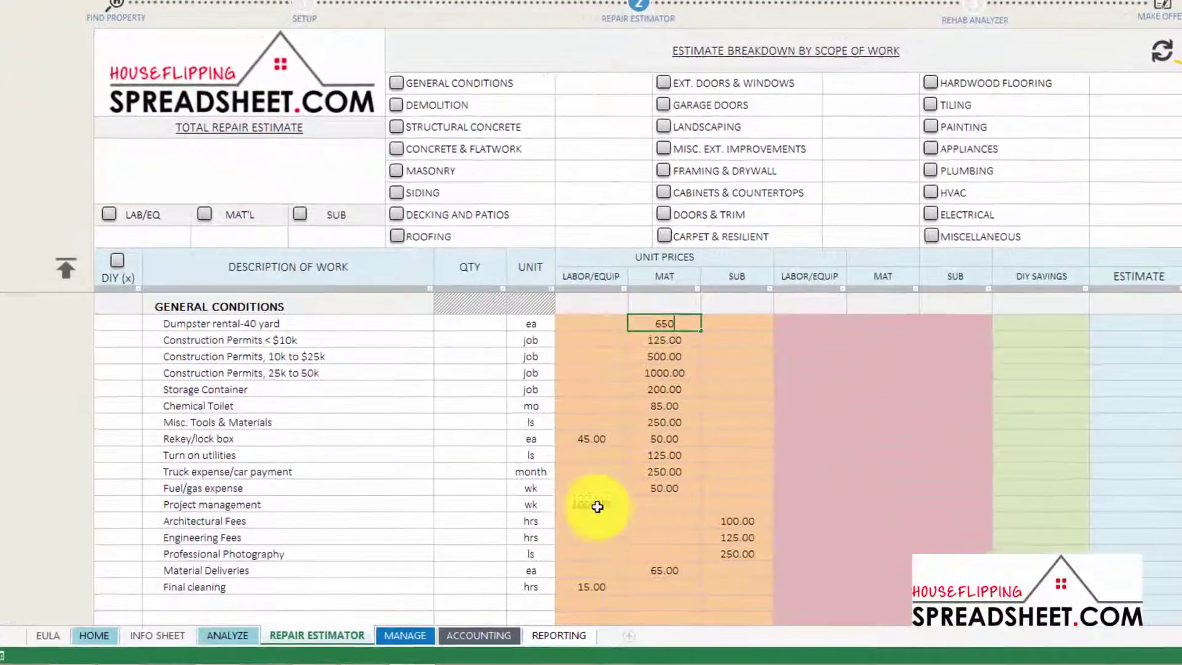
{"action": "left_click", "coordinate": [569, 513]}
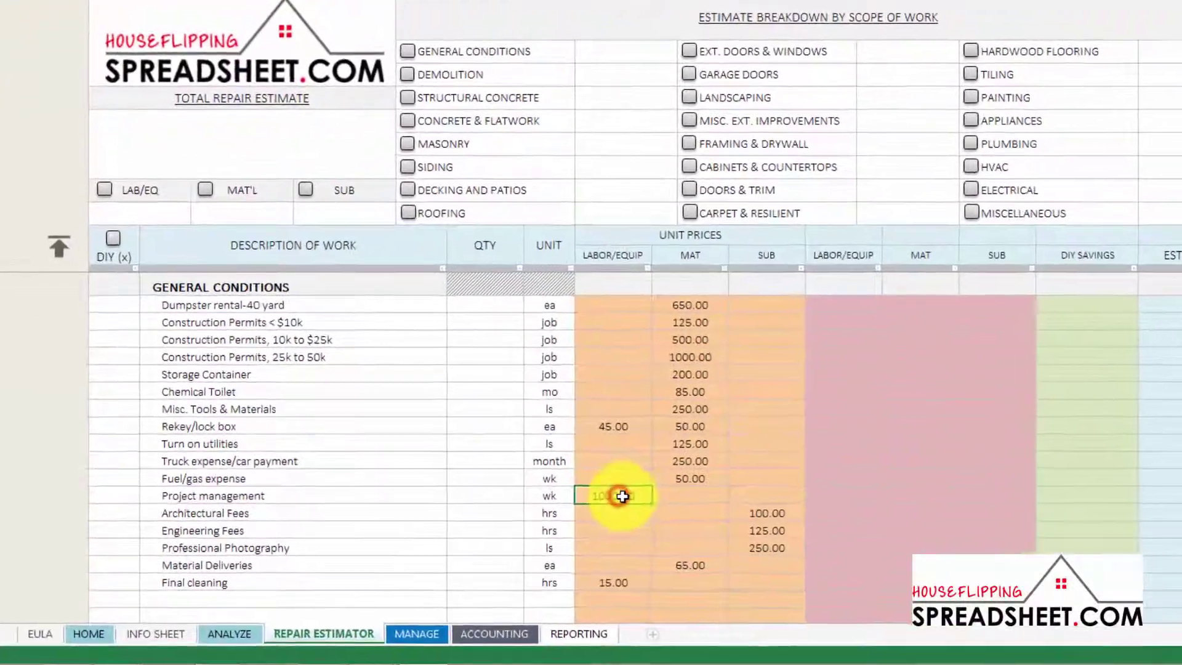
{"action": "scroll", "coordinate": [601, 518], "scroll_direction": "down", "scroll_amount": 1}
{"action": "type", "text": "2000"}
{"action": "left_click", "coordinate": [657, 510]}
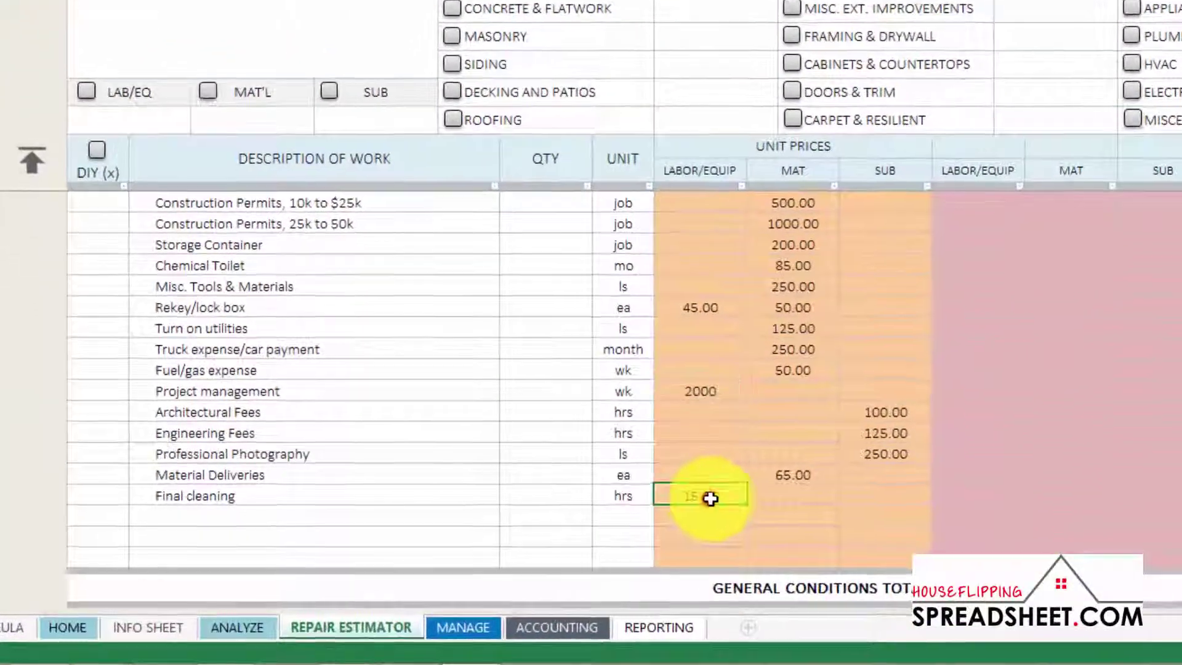
{"action": "scroll", "coordinate": [684, 490], "scroll_direction": "down", "scroll_amount": 5}
{"action": "scroll", "coordinate": [697, 481], "scroll_direction": "down", "scroll_amount": 3}
{"action": "scroll", "coordinate": [697, 480], "scroll_direction": "down", "scroll_amount": 1}
- Set Concrete slab on grade to 3.50 labor and 3.00 material
{"action": "left_click", "coordinate": [703, 227]}
{"action": "left_click", "coordinate": [692, 294]}
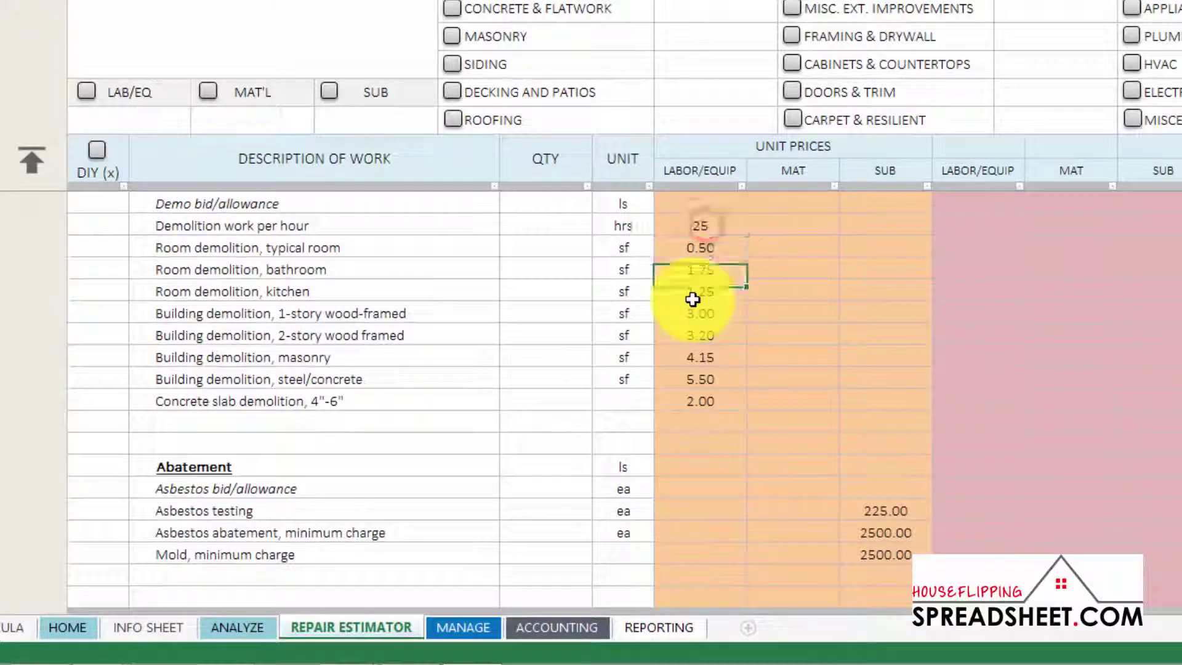
{"action": "scroll", "coordinate": [692, 298], "scroll_direction": "down", "scroll_amount": 6}
{"action": "scroll", "coordinate": [692, 396], "scroll_direction": "down", "scroll_amount": 2}
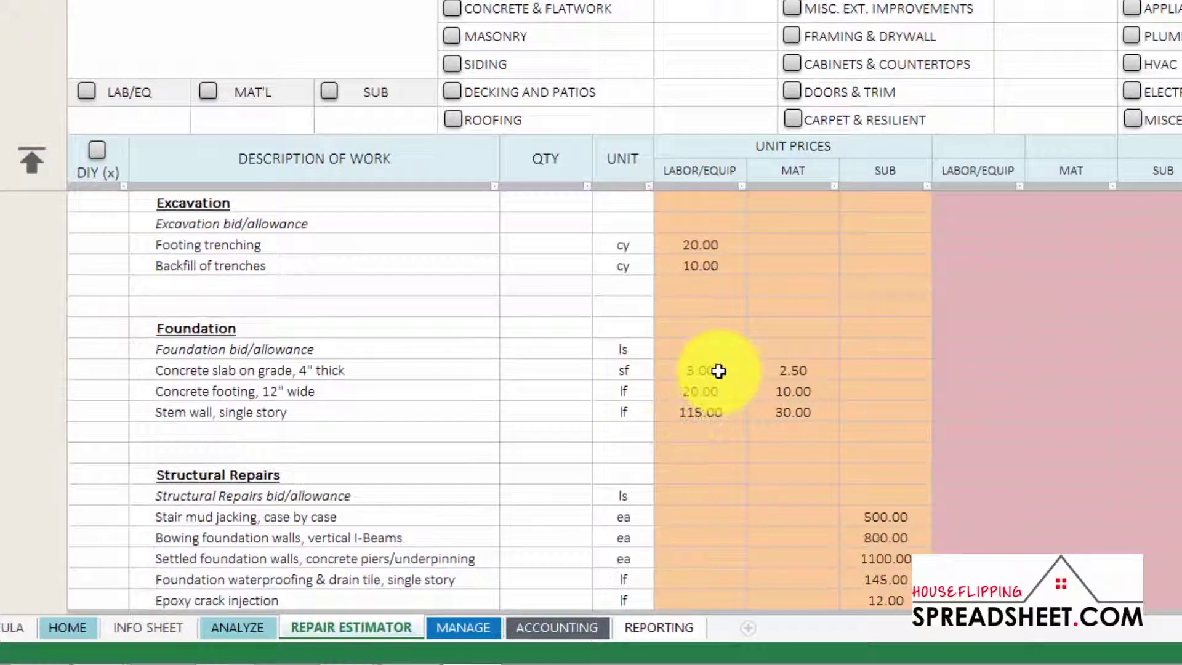
{"action": "left_click", "coordinate": [719, 370]}
{"action": "type", "text": ".5"}
{"action": "left_click", "coordinate": [779, 370]}
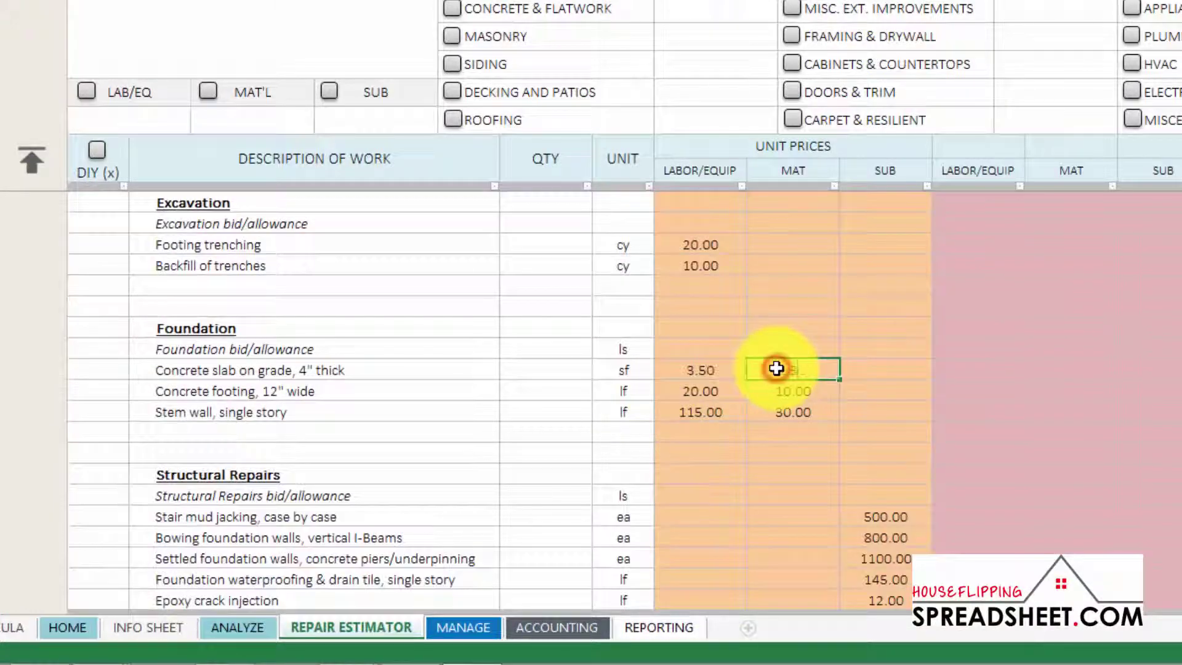
{"action": "type", "text": "3"}
{"action": "left_click", "coordinate": [785, 391]}
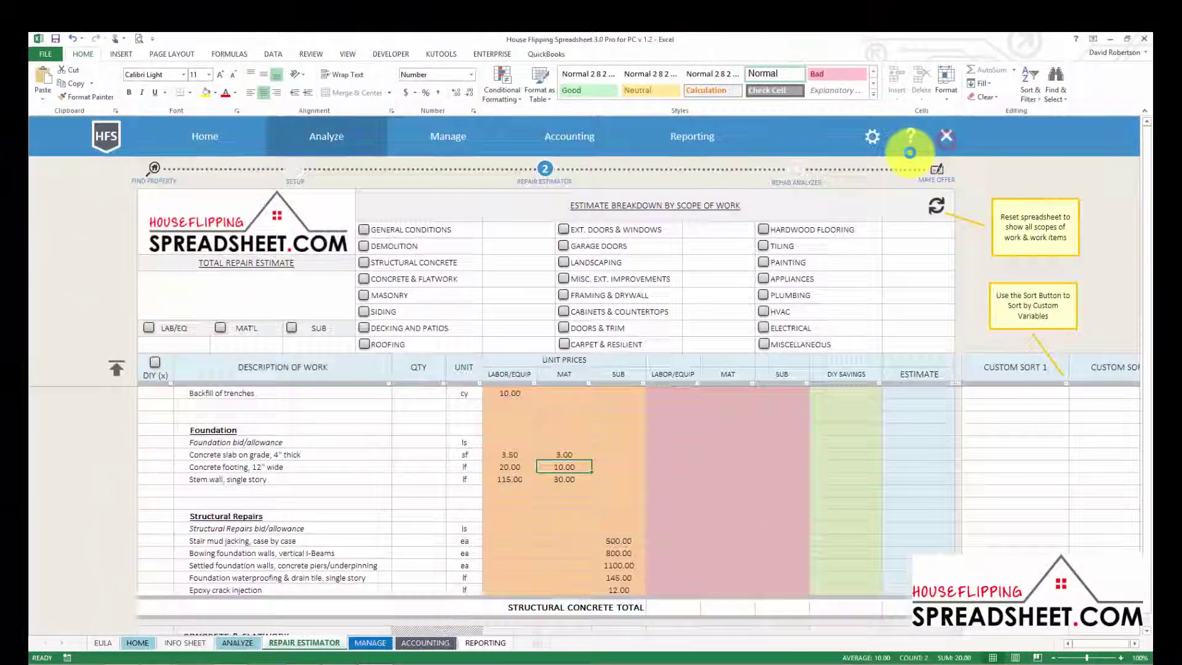
- Bring the Welcome home sheet to the front and save the workbook
{"action": "left_click", "coordinate": [963, 103]}
{"action": "left_click", "coordinate": [137, 643]}
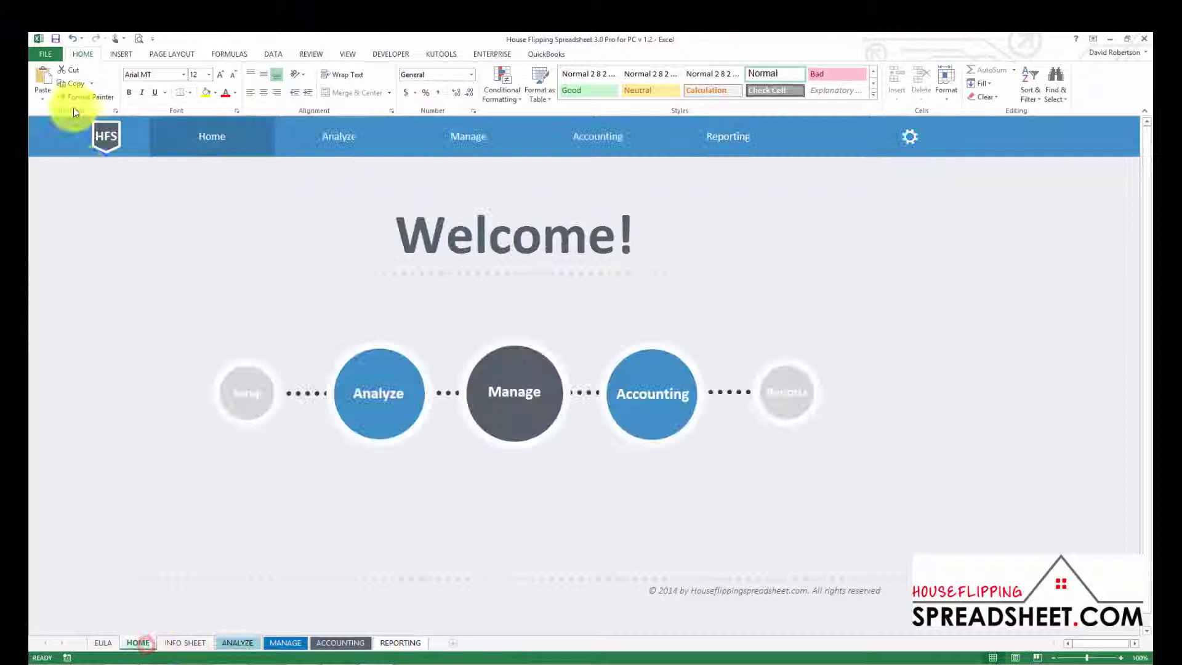
{"action": "left_click", "coordinate": [55, 43]}
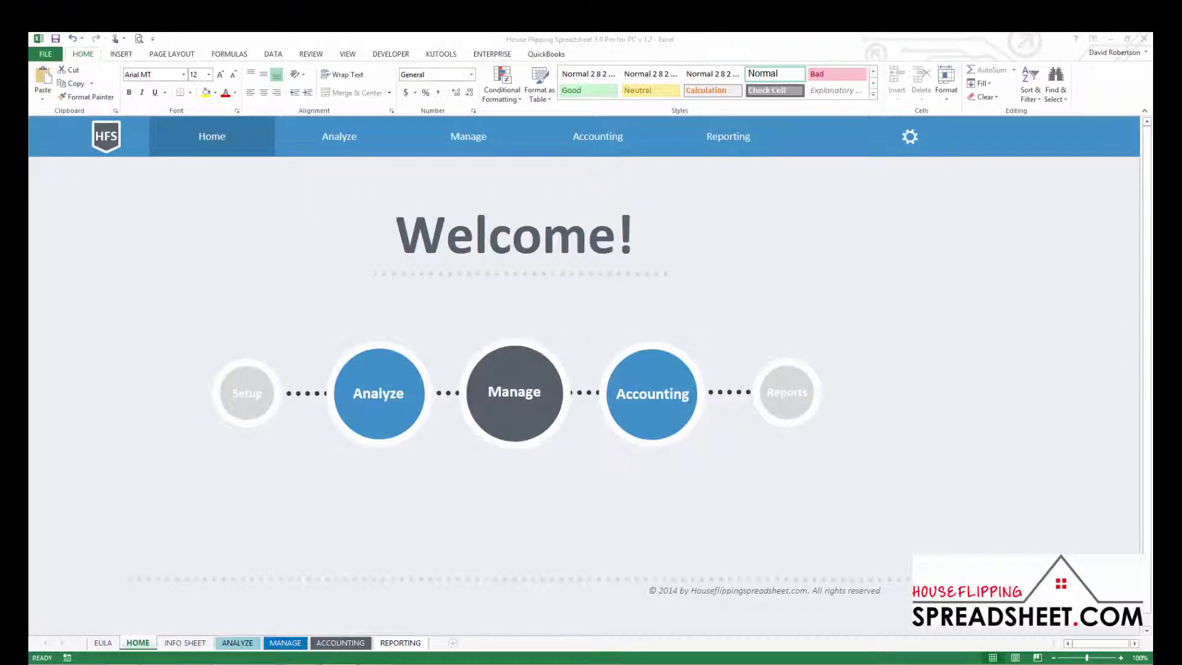
{"action": "left_click", "coordinate": [49, 56]}
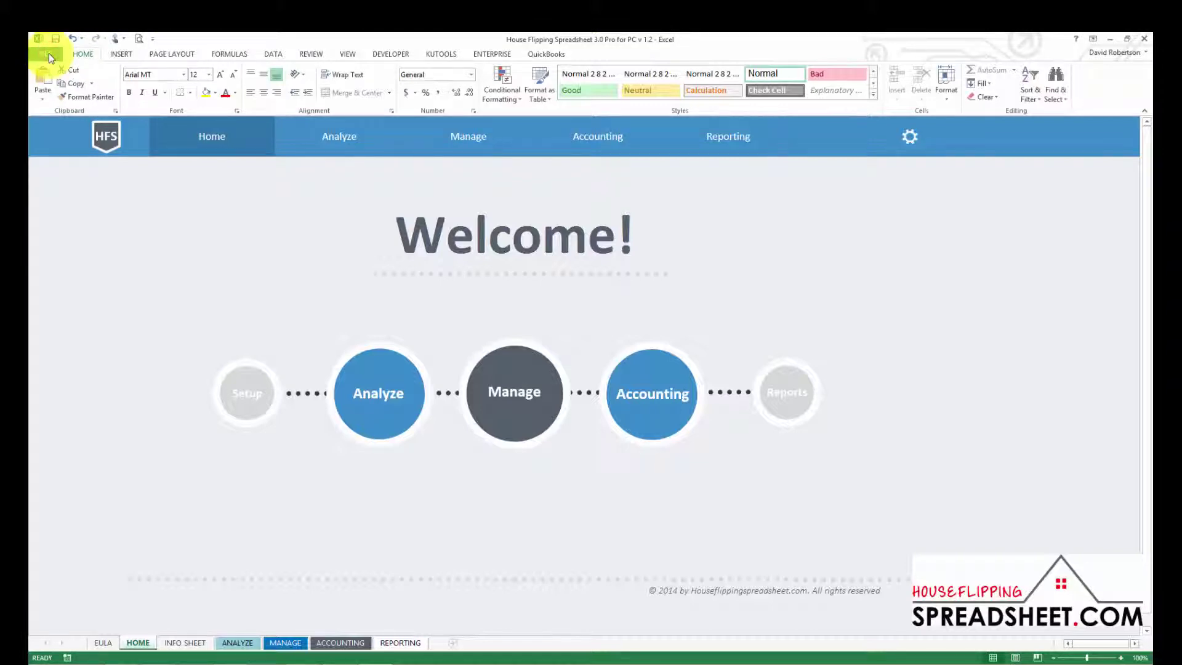
{"action": "left_click", "coordinate": [49, 52]}
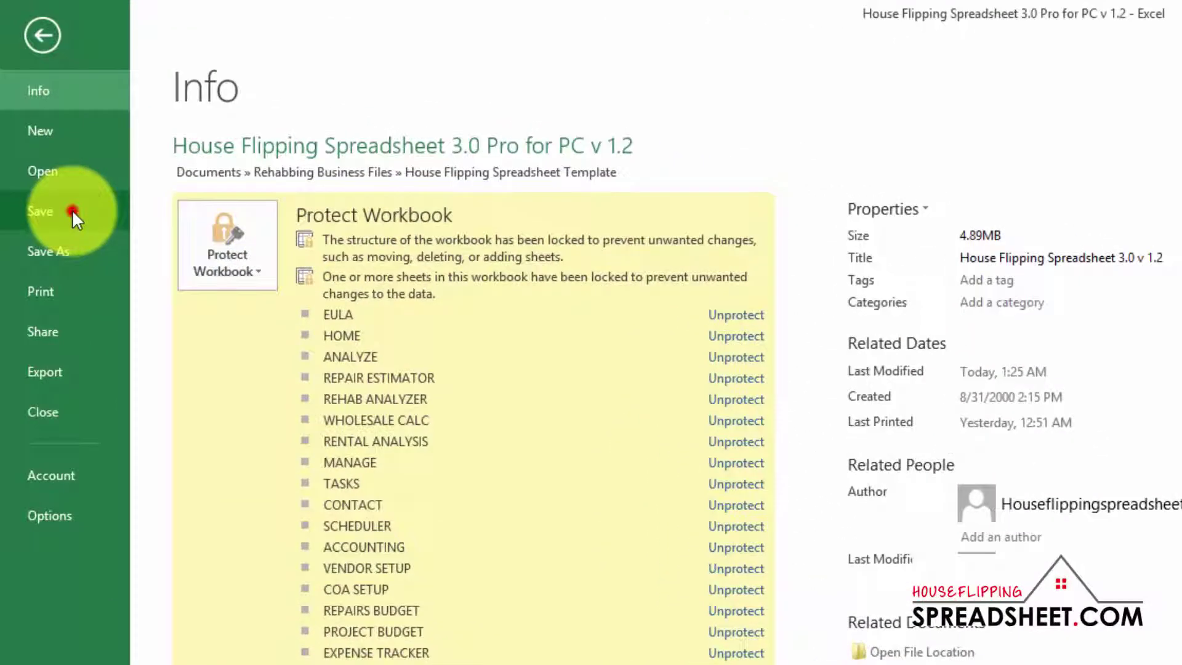
{"action": "left_click", "coordinate": [72, 210]}
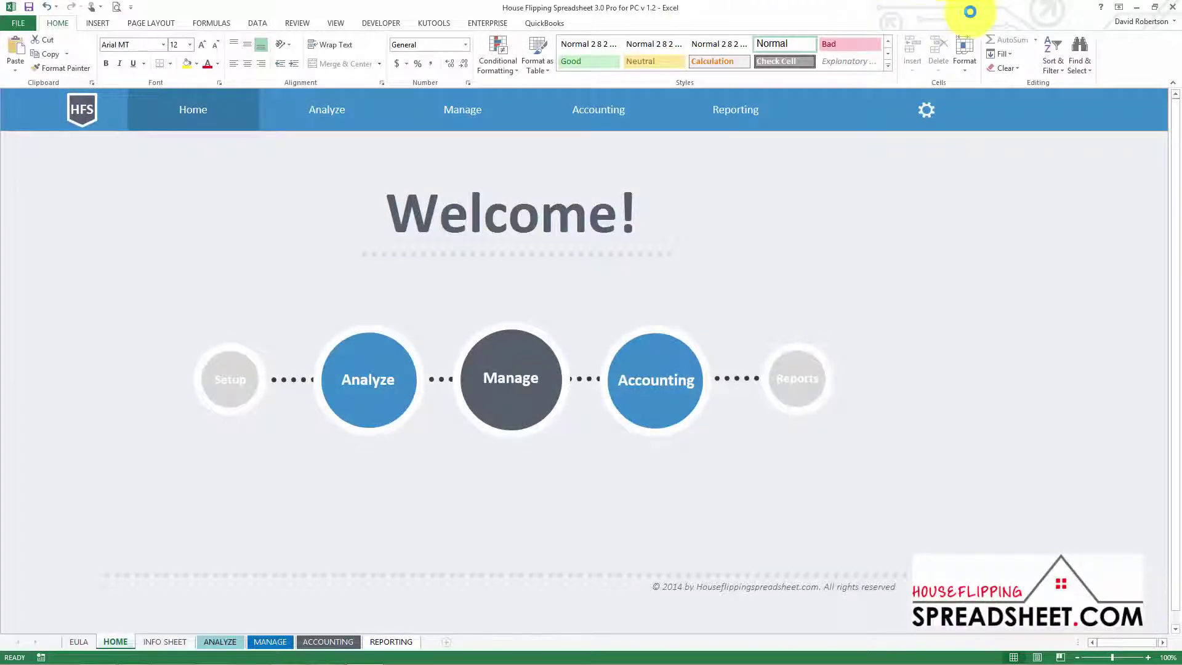
- Save a macro-enabled copy named 'House Flipping Spreadsheet Template File' into the current template folder
{"action": "left_click", "coordinate": [18, 23]}
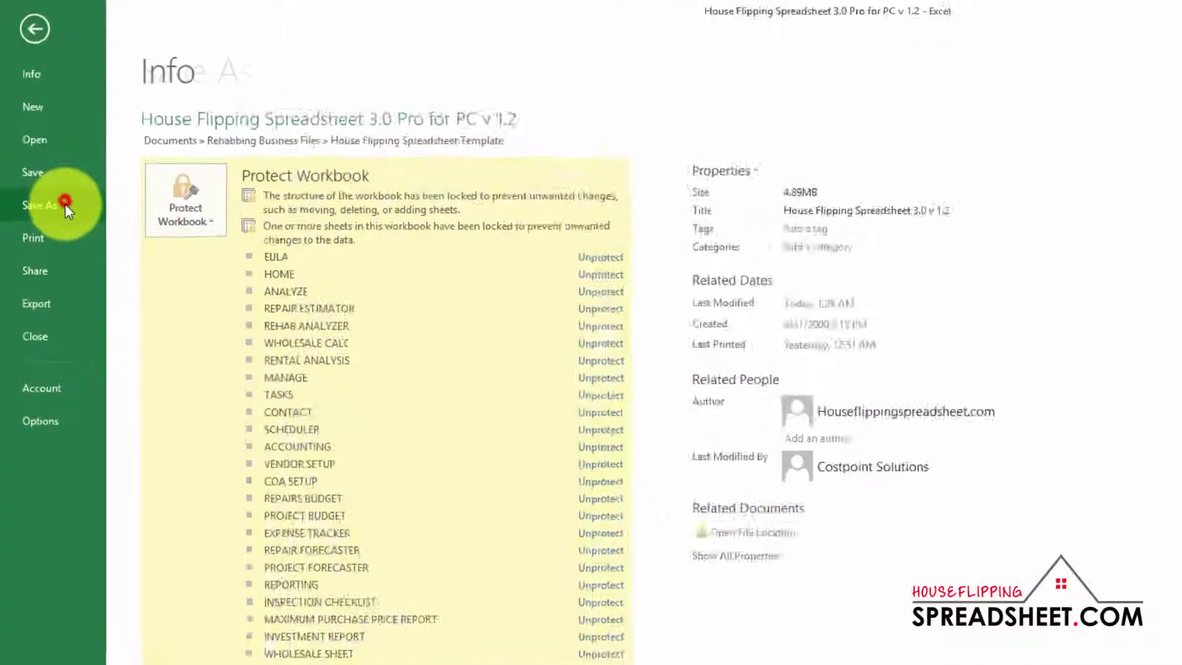
{"action": "left_click", "coordinate": [82, 261]}
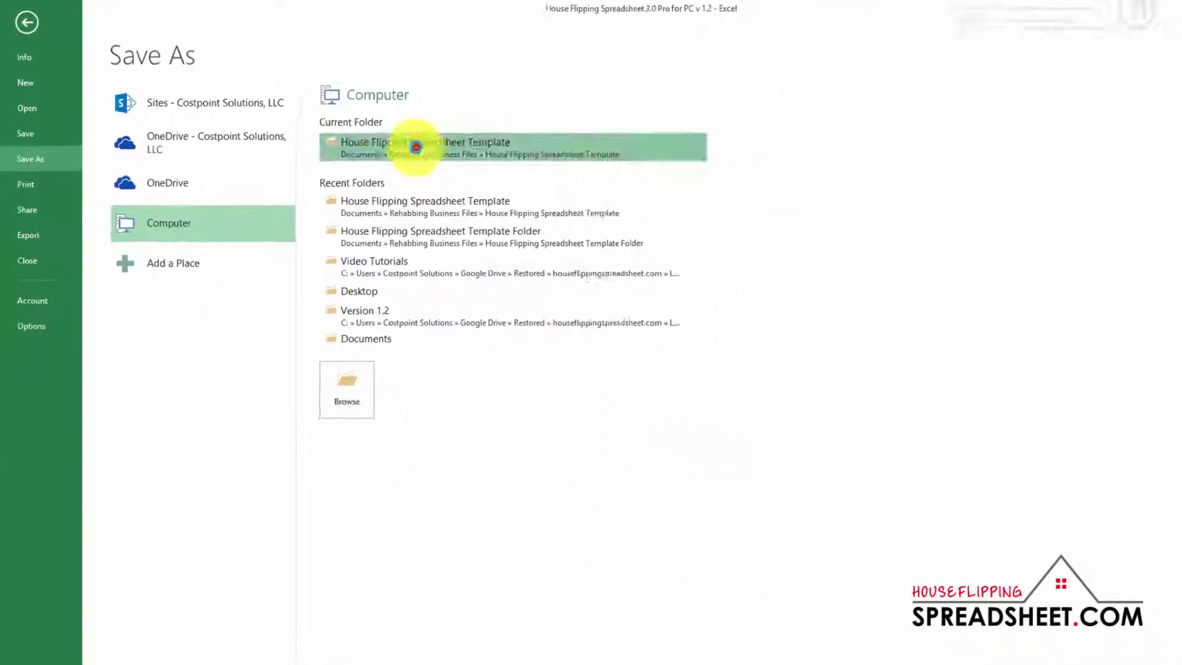
{"action": "left_click", "coordinate": [415, 167]}
{"action": "left_click_drag", "start_coordinate": [417, 494], "coordinate": [301, 494]}
{"action": "type", "text": "Temp"}
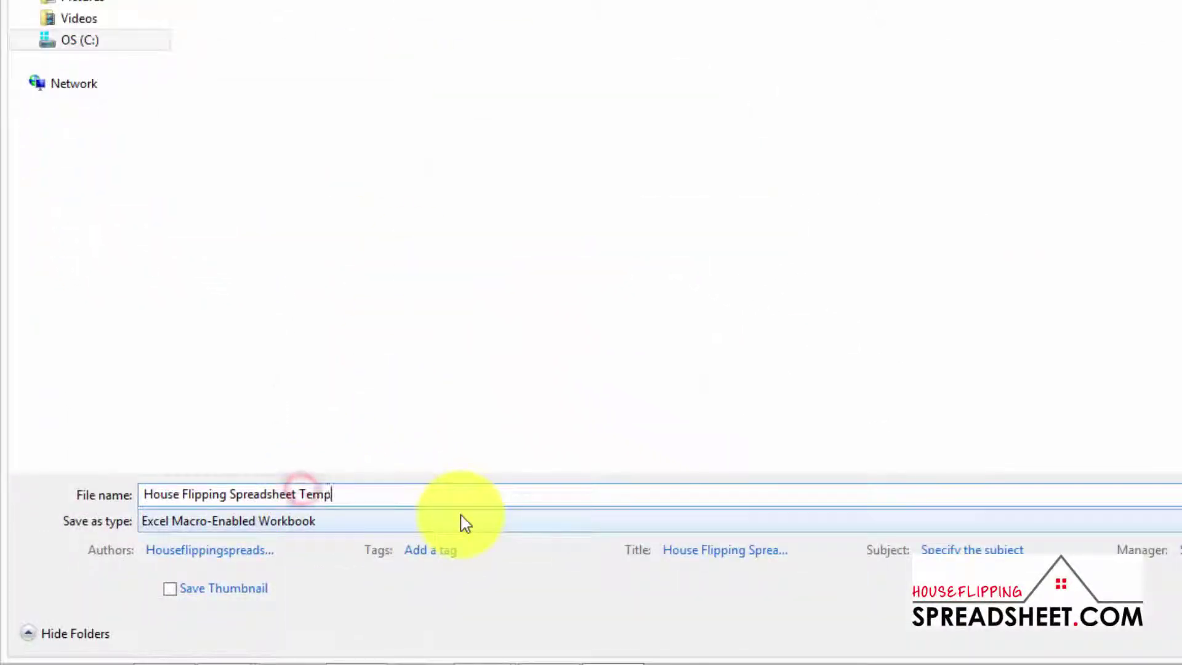
{"action": "type", "text": "late File"}
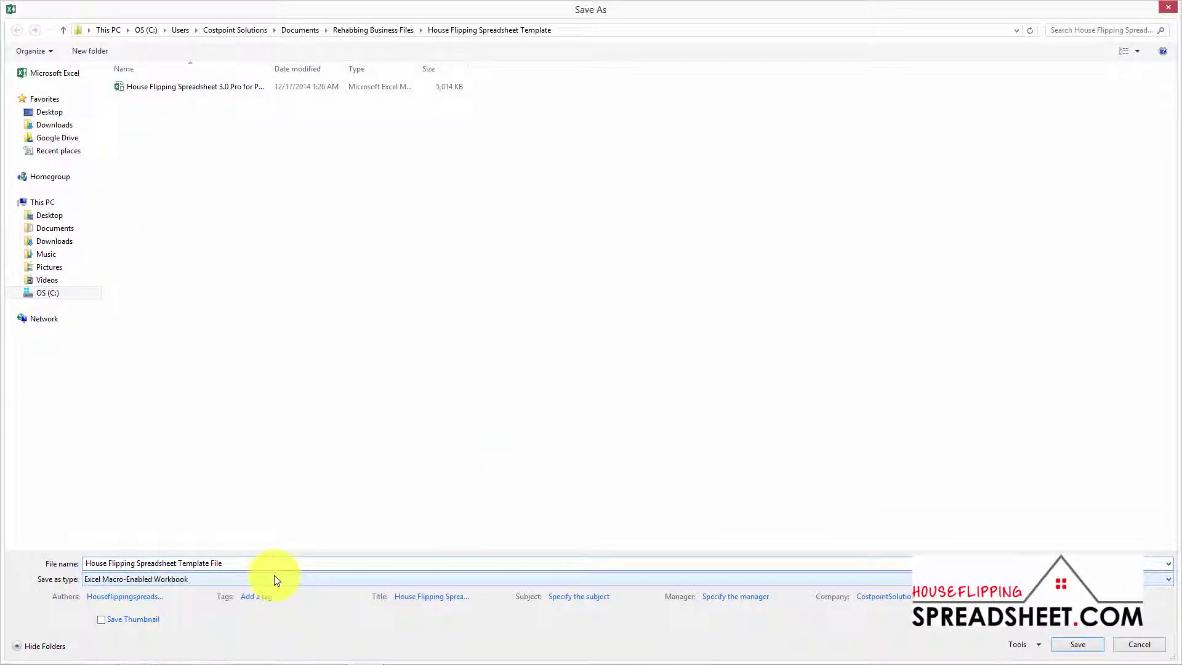
{"action": "key", "text": "Return"}
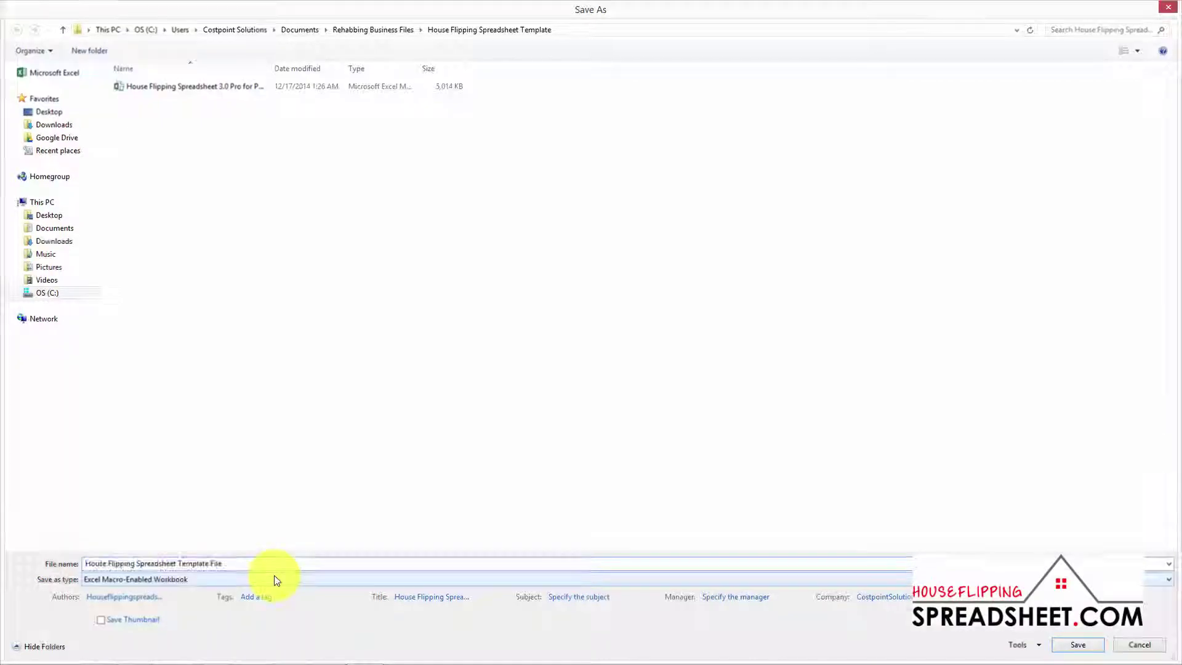